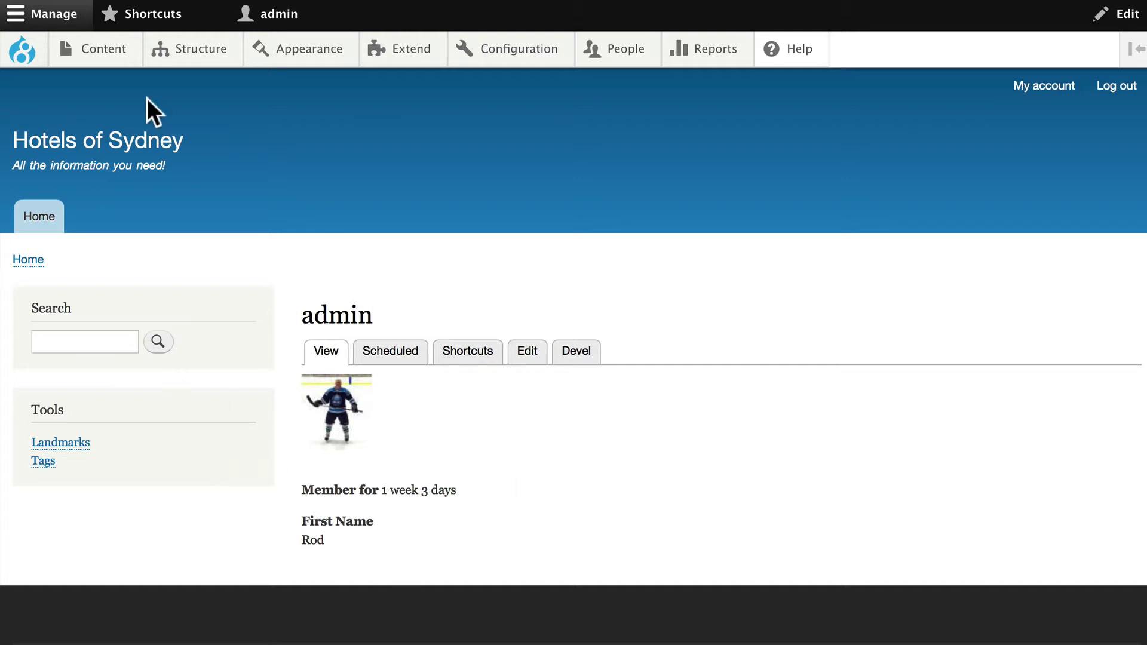
# - Start a new view named "Frequently Asked Questions" and limit it to content of type Basic page
pyautogui.moveTo(206, 60)
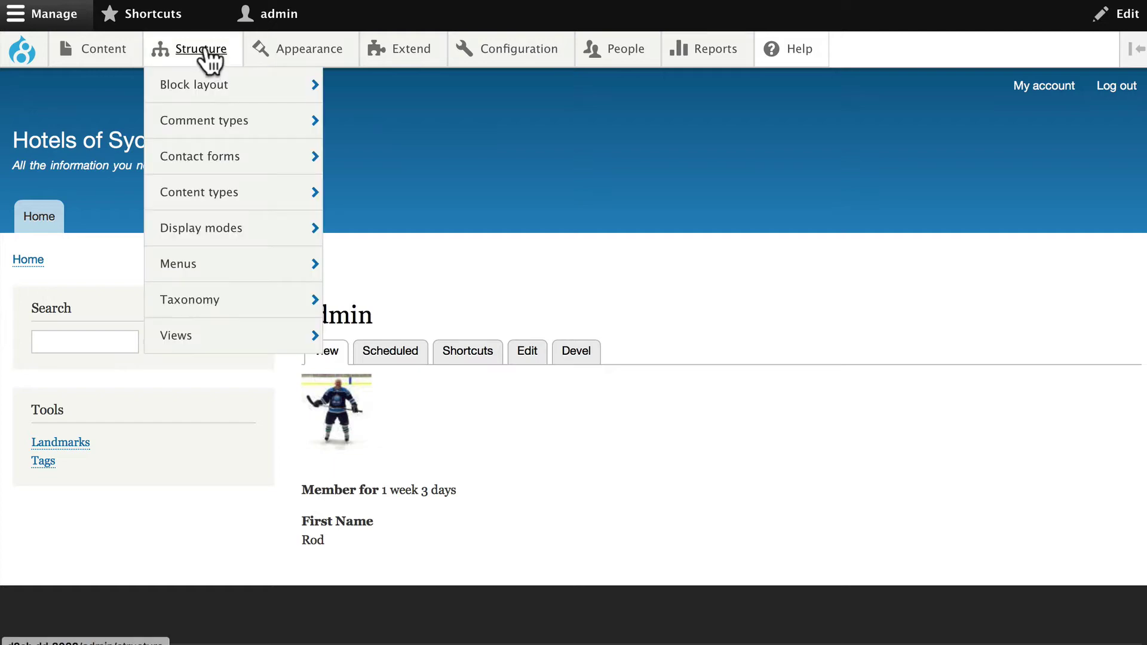
pyautogui.click(181, 333)
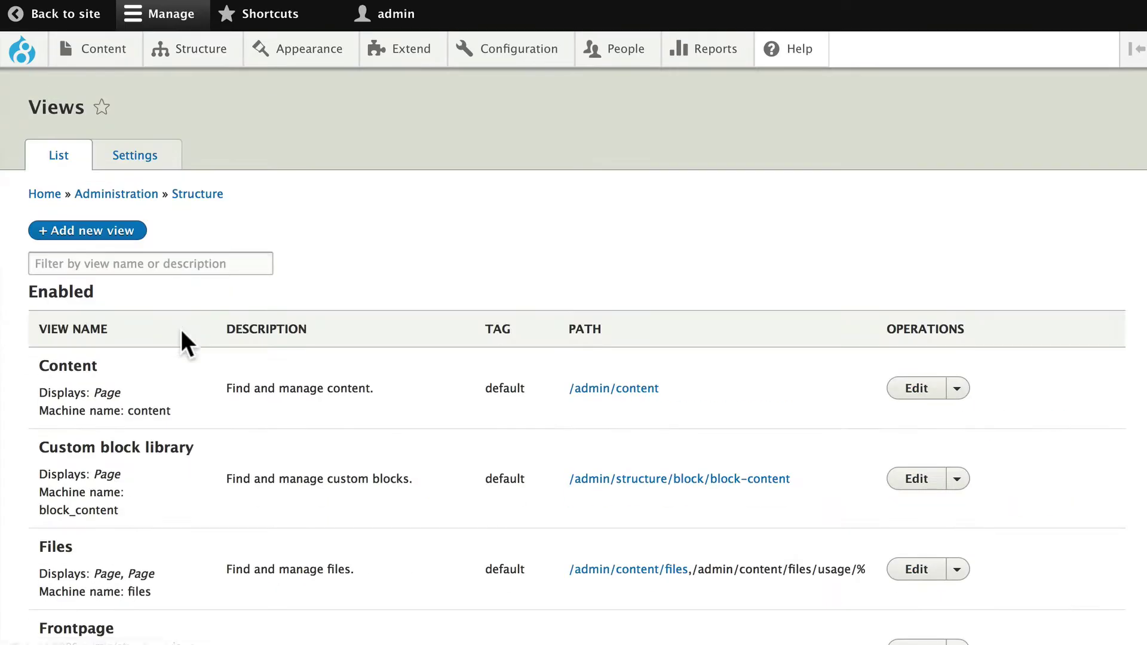
pyautogui.click(88, 227)
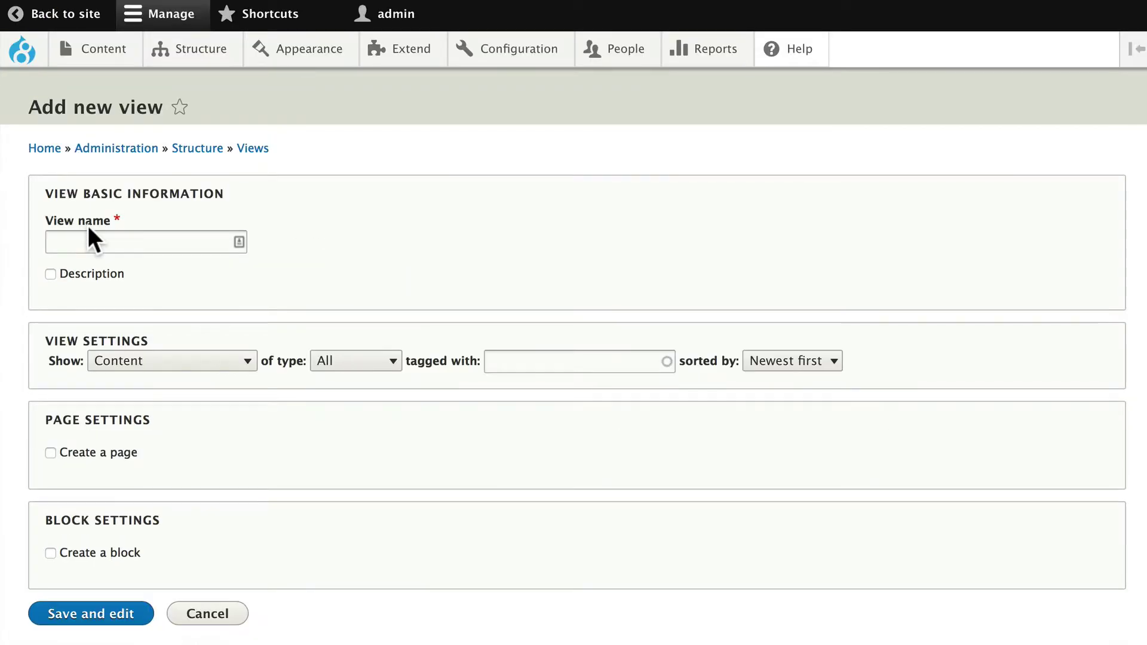
pyautogui.click(143, 243)
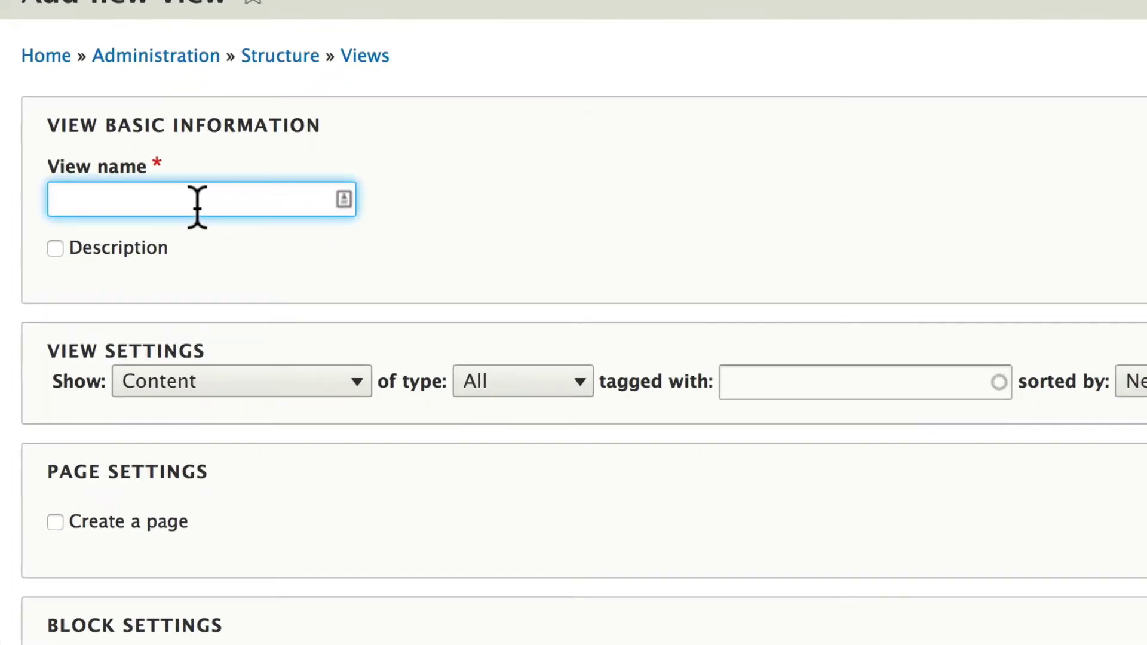
pyautogui.write('Fre')
pyautogui.write('quent')
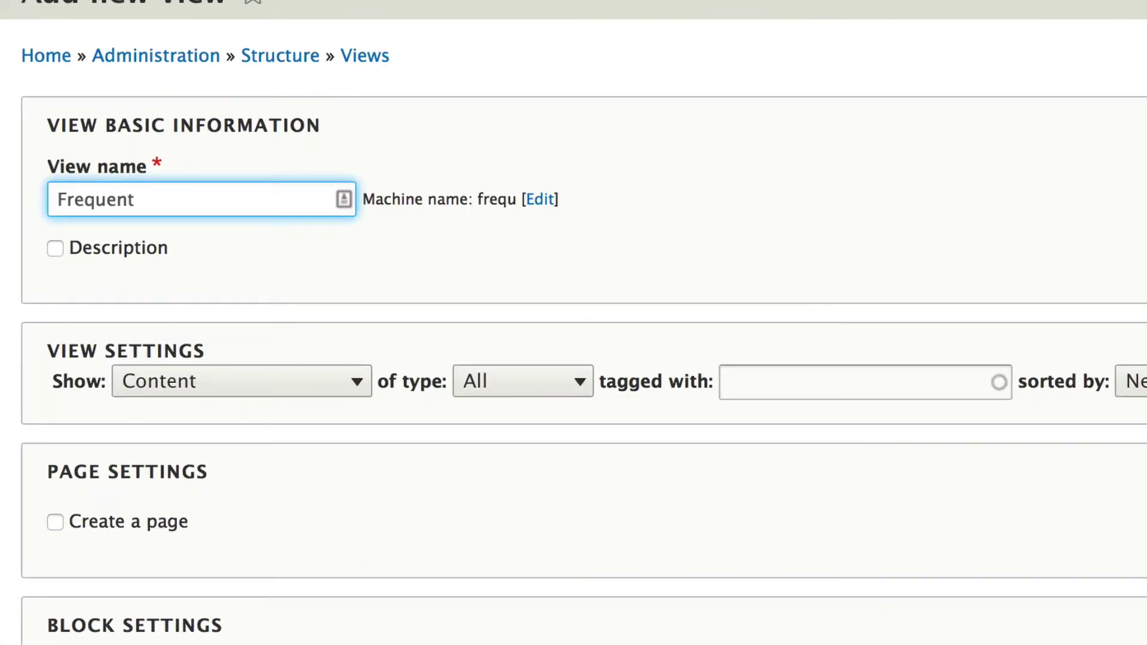
pyautogui.write('ly A')
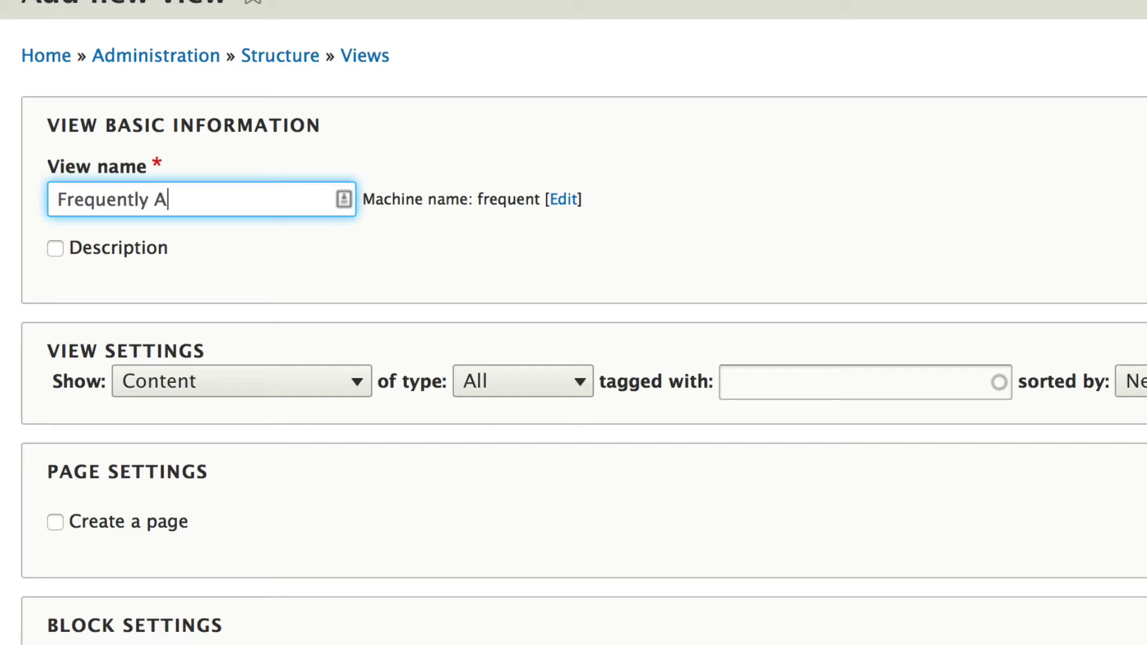
pyautogui.write('sked Questions')
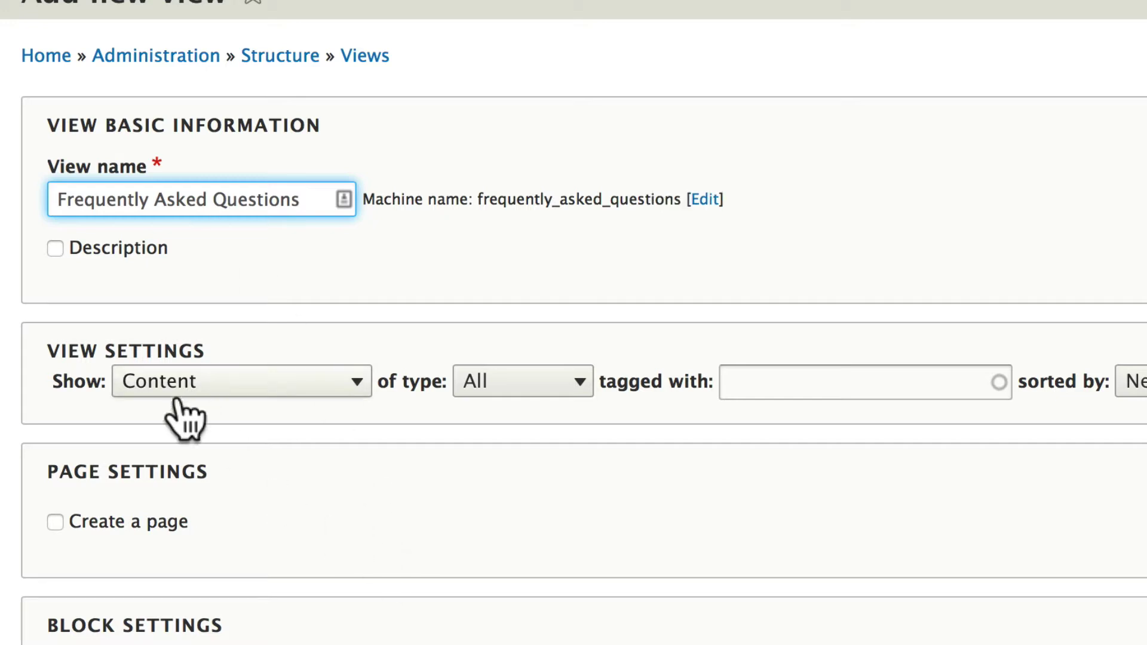
pyautogui.click(512, 387)
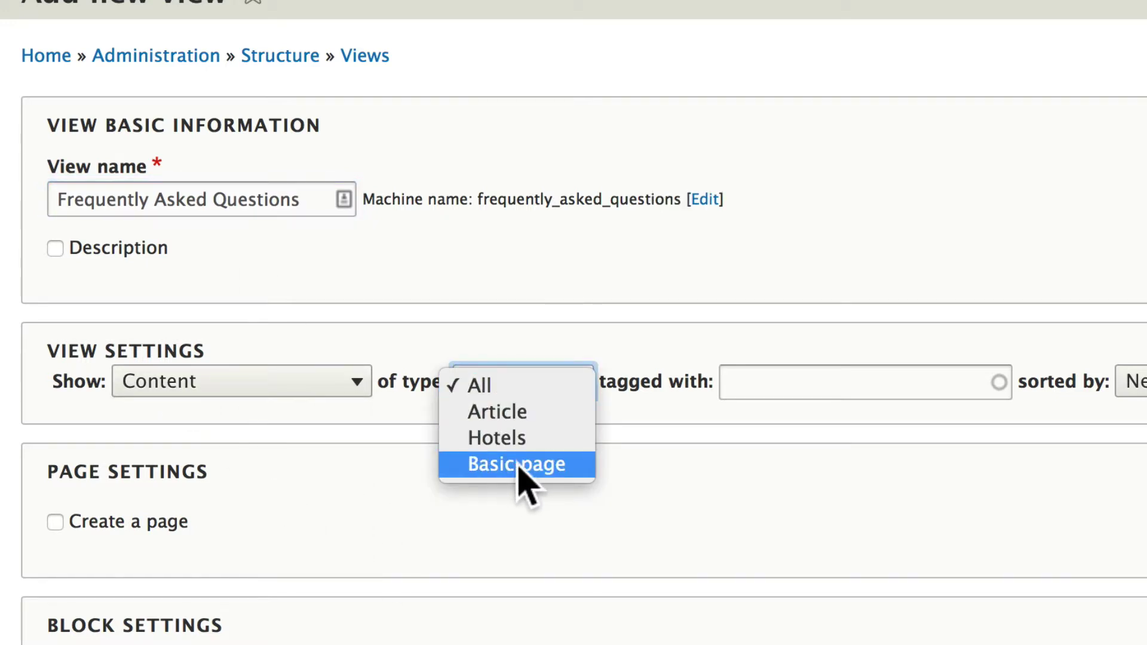
pyautogui.click(490, 466)
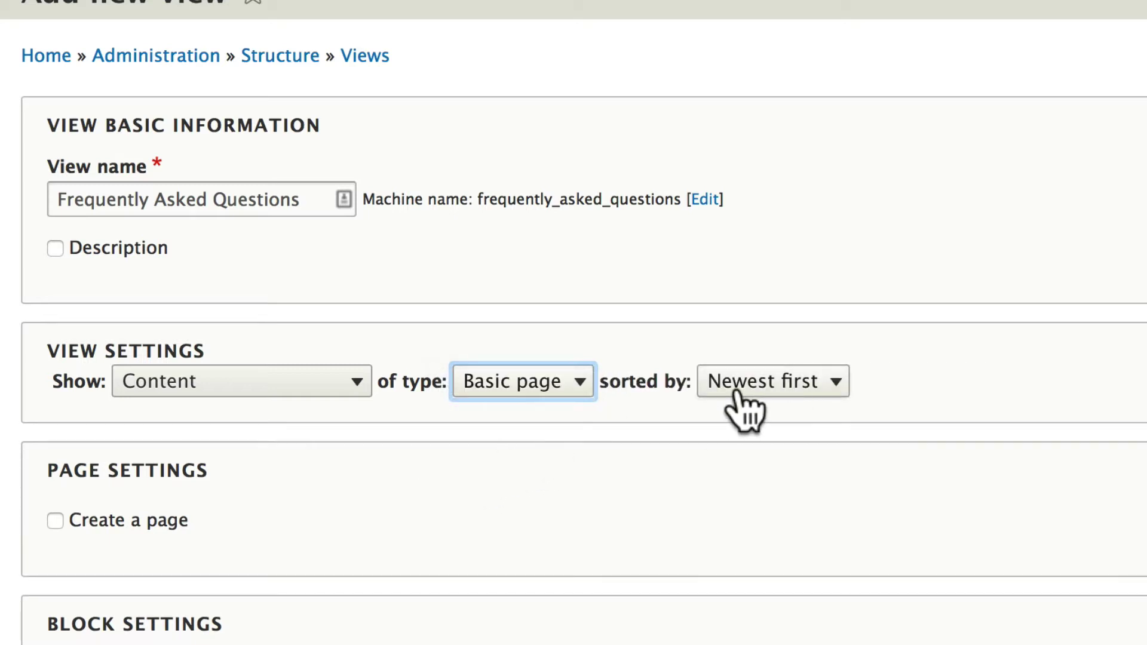
# - Enable a page for the view with the path faqs and a Table display format
pyautogui.click(56, 520)
pyautogui.scroll(-6, 465, 501)
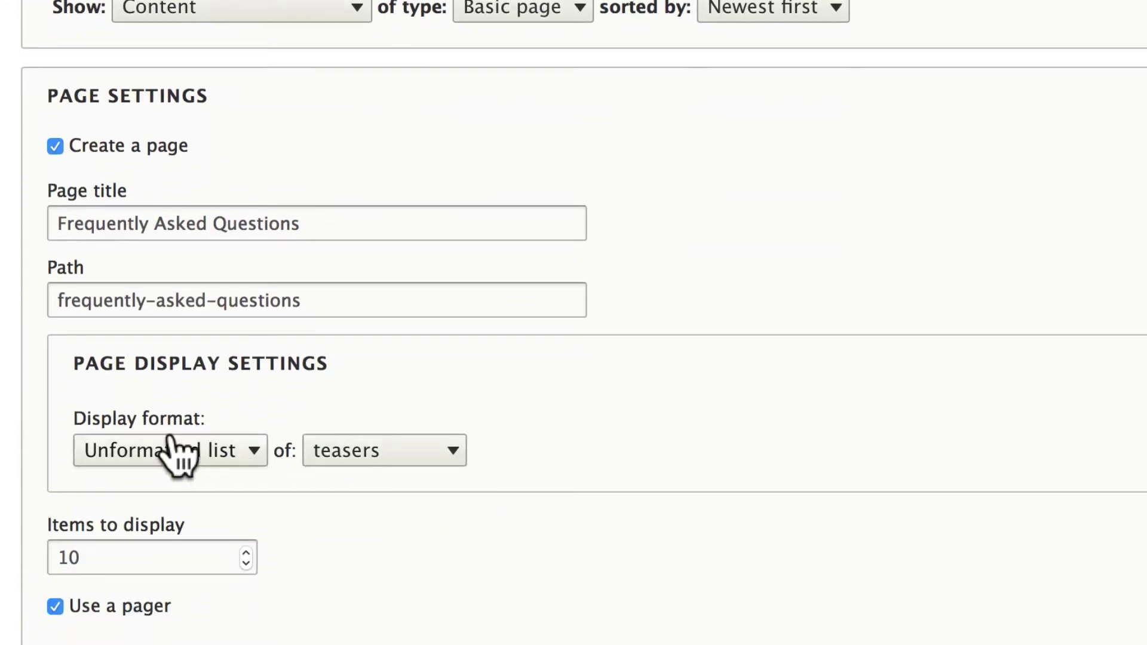
pyautogui.tripleClick(54, 300)
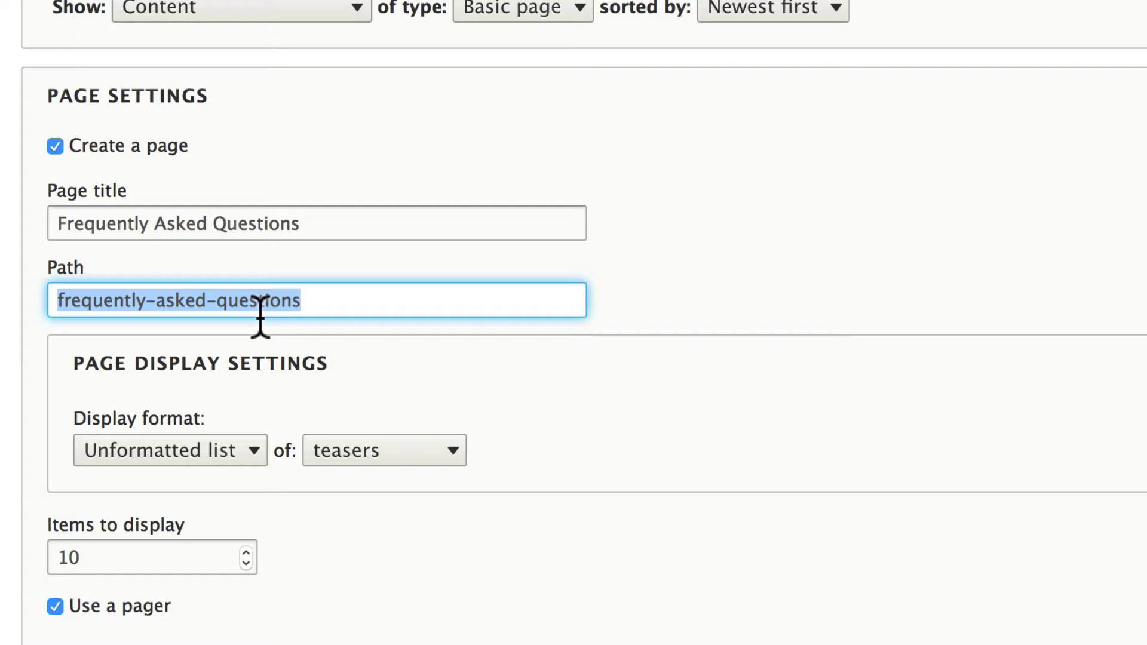
pyautogui.write('g')
pyautogui.press('BackSpace')
pyautogui.write('faqs')
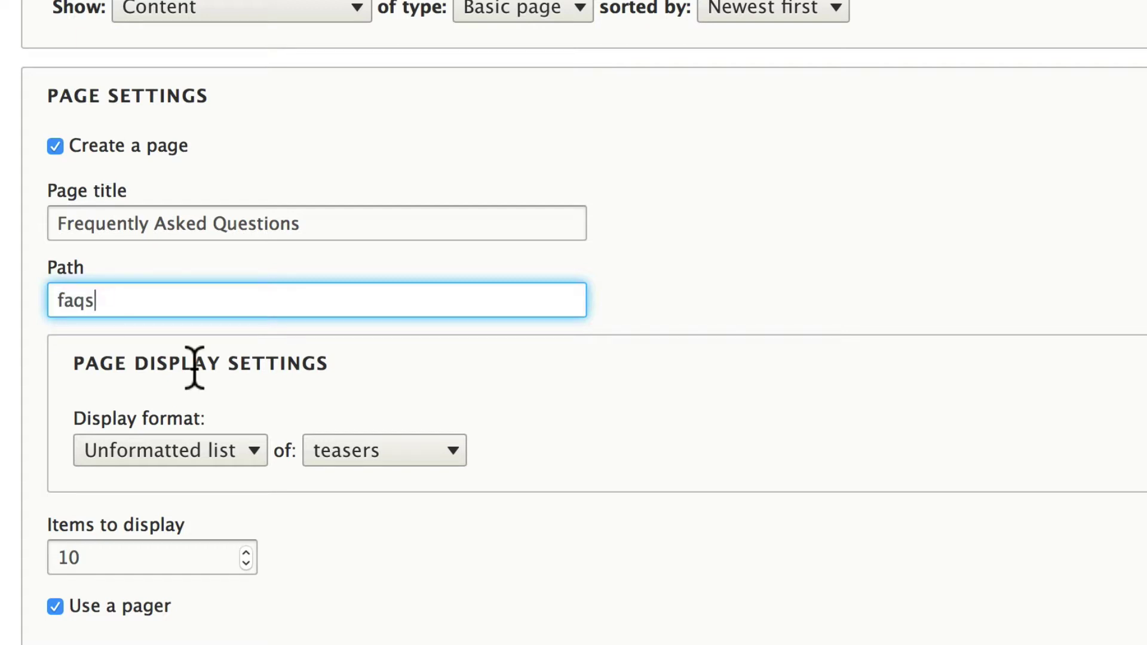
pyautogui.click(181, 451)
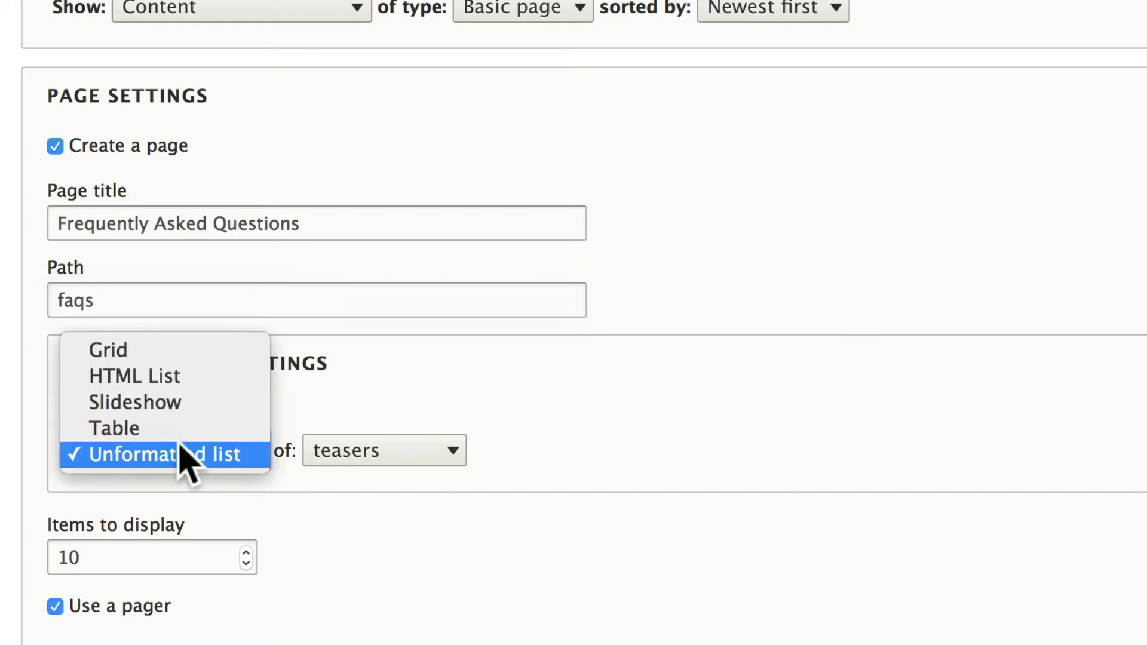
pyautogui.click(117, 429)
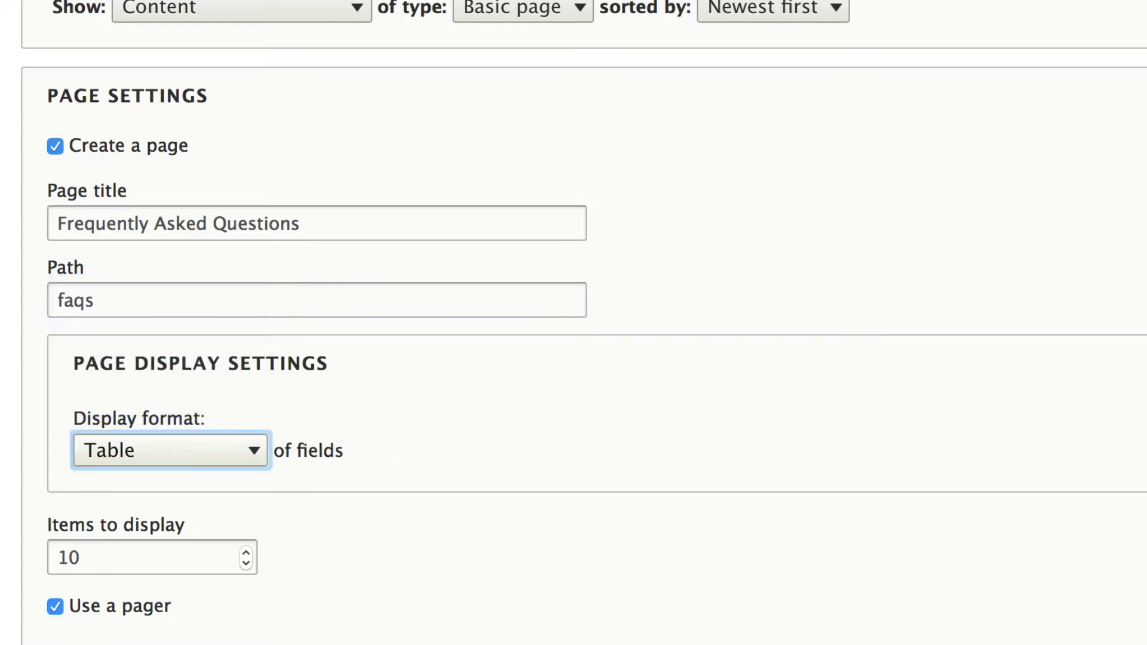
# - Create a menu link in Main navigation with the link text FAQs, and save the view for editing
pyautogui.click(69, 382)
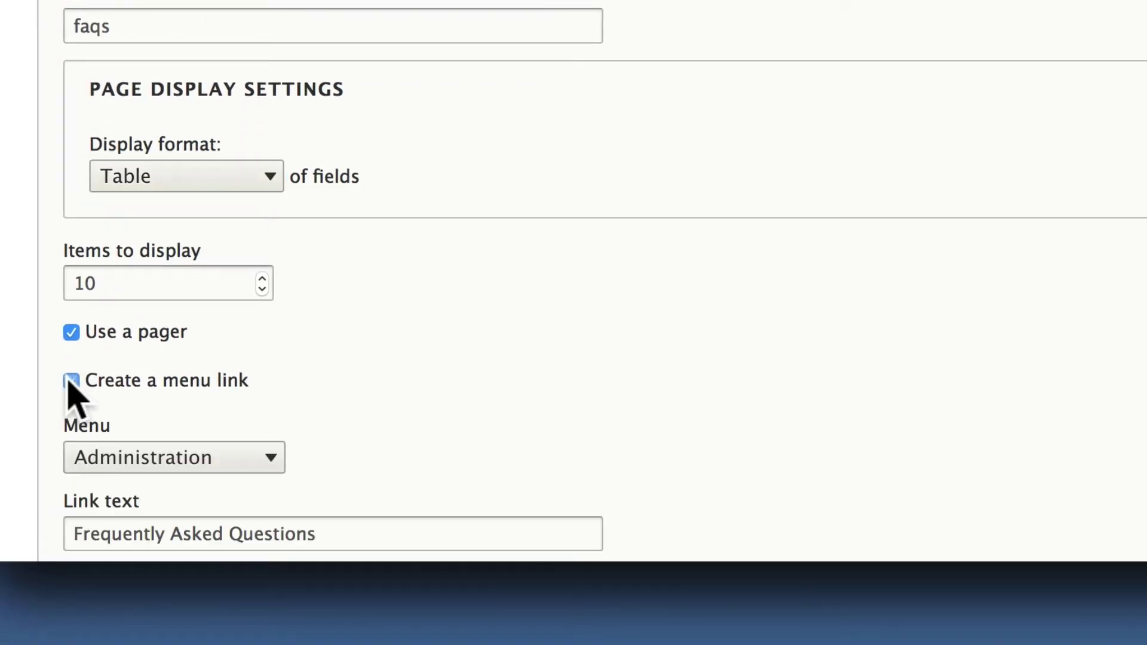
pyautogui.click(180, 461)
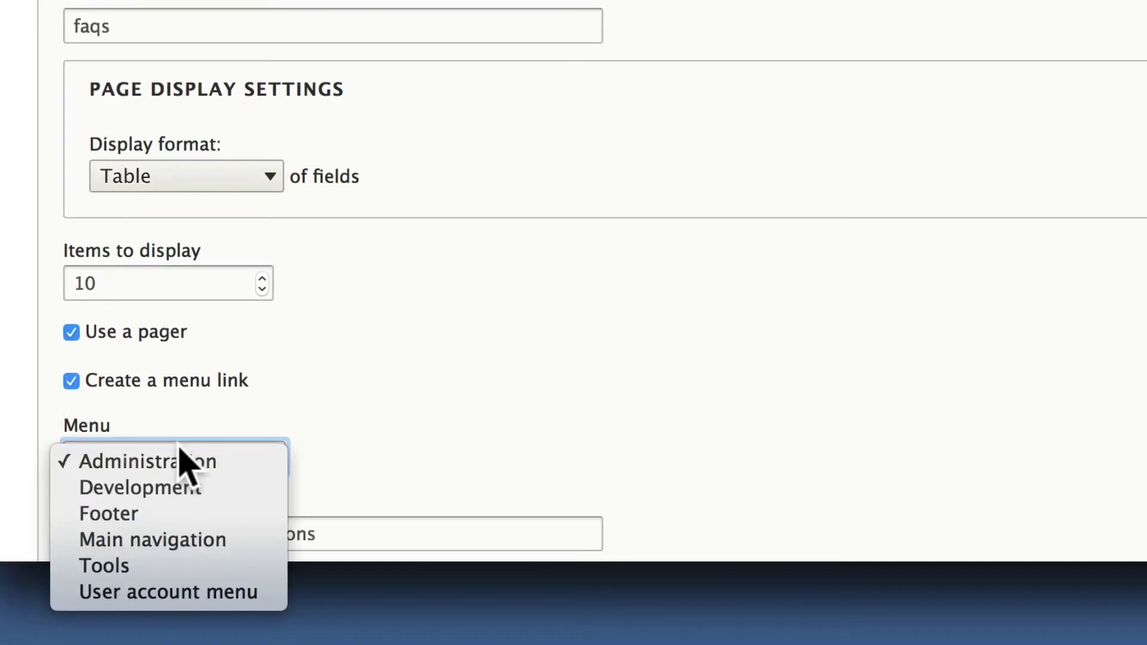
pyautogui.click(161, 539)
pyautogui.scroll(-5, 845, 312)
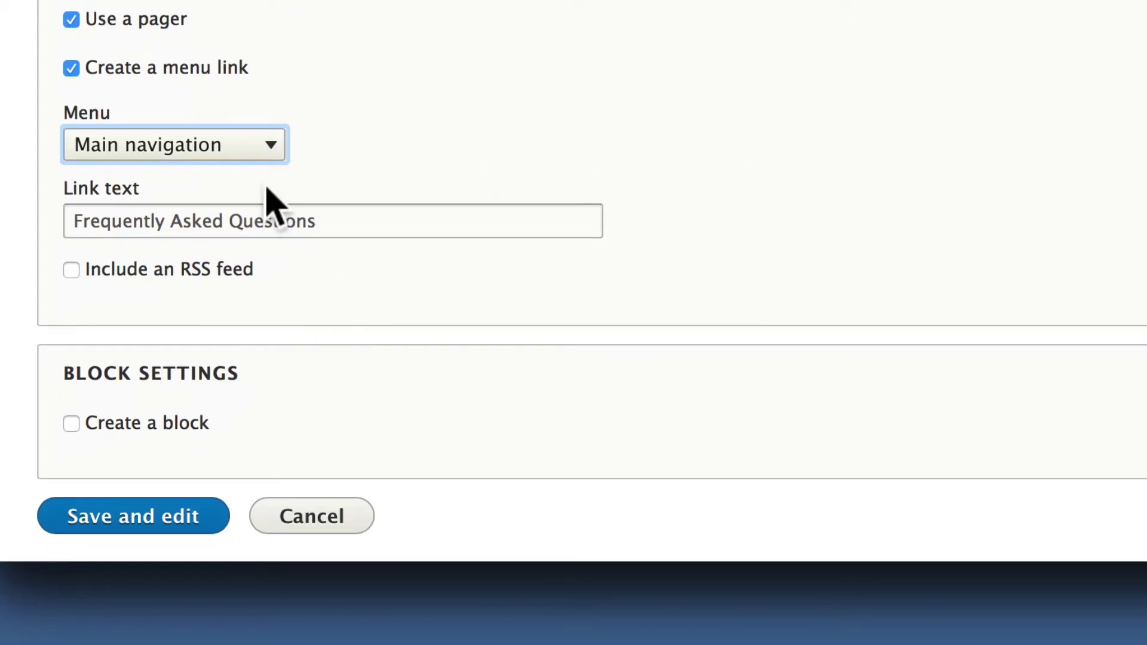
pyautogui.moveTo(326, 216); pyautogui.dragTo(85, 207)
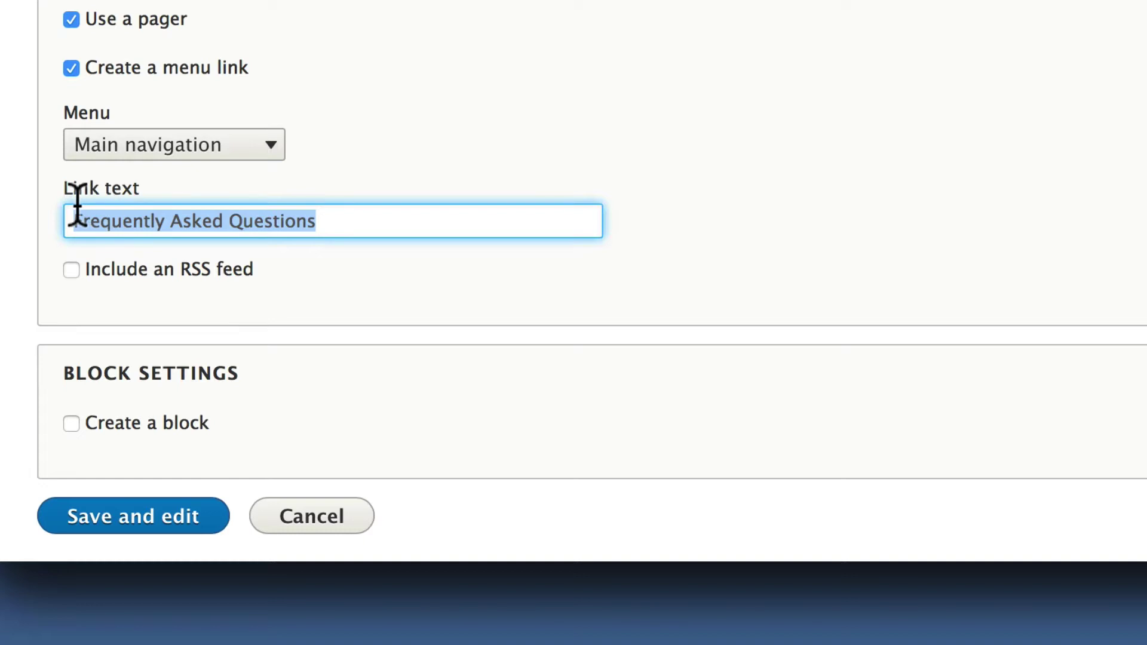
pyautogui.write('FAQ')
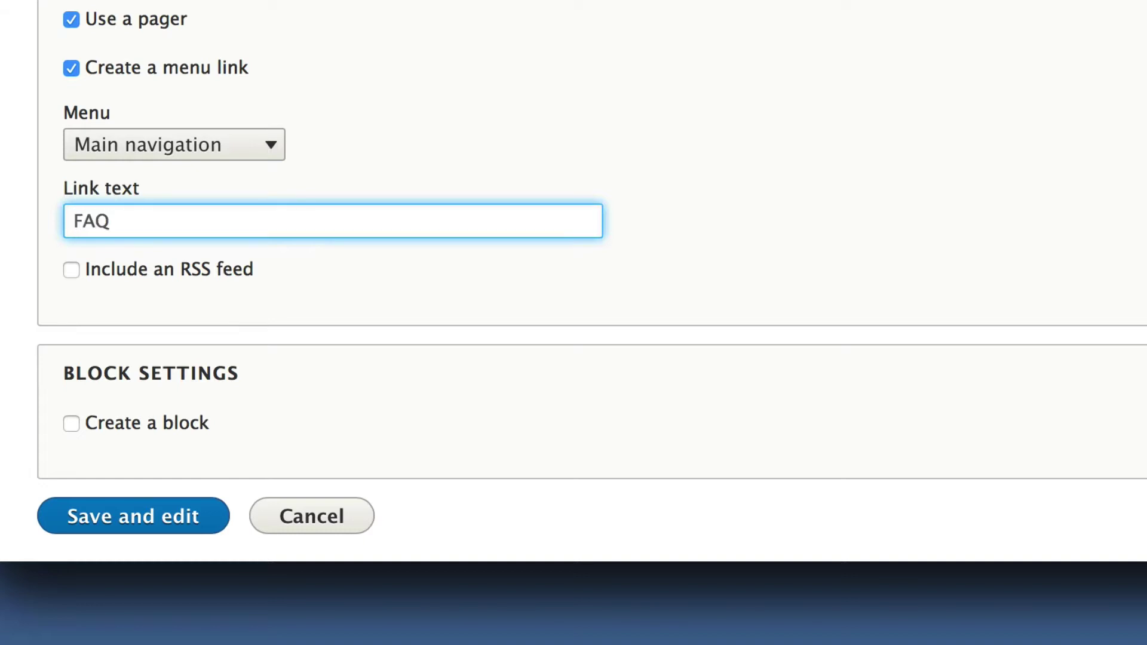
pyautogui.write('s')
pyautogui.click(94, 516)
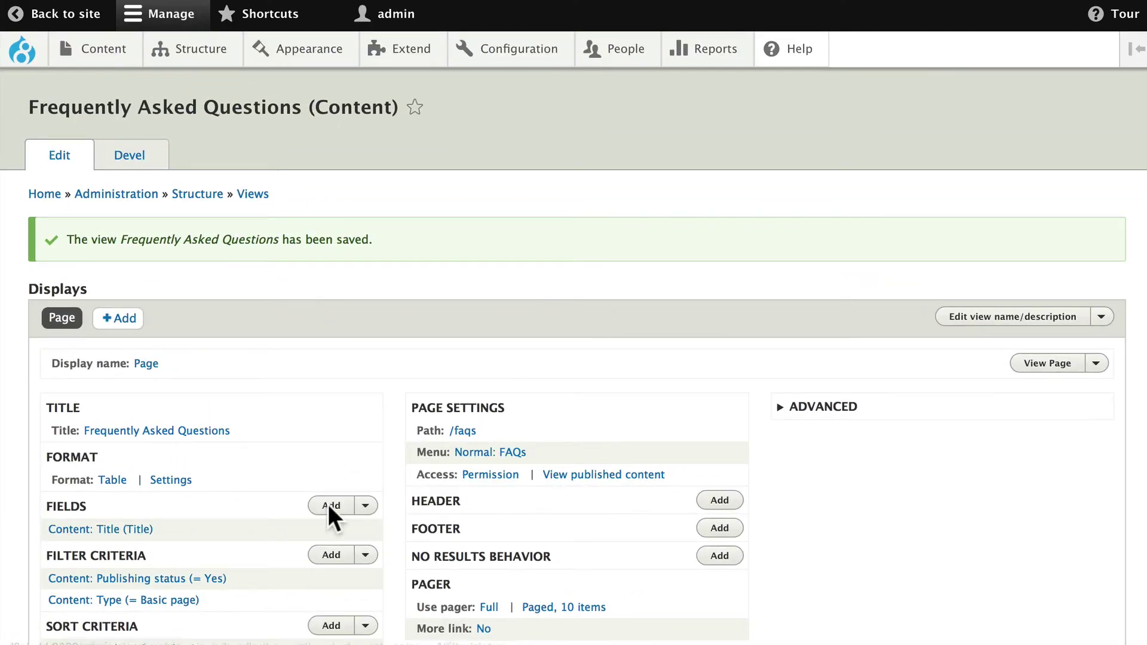
# - Add the Content author relationship to the view for all displays
pyautogui.scroll(-4, 434, 370)
pyautogui.scroll(-6, 434, 375)
pyautogui.scroll(-5, 636, 364)
pyautogui.click(820, 220)
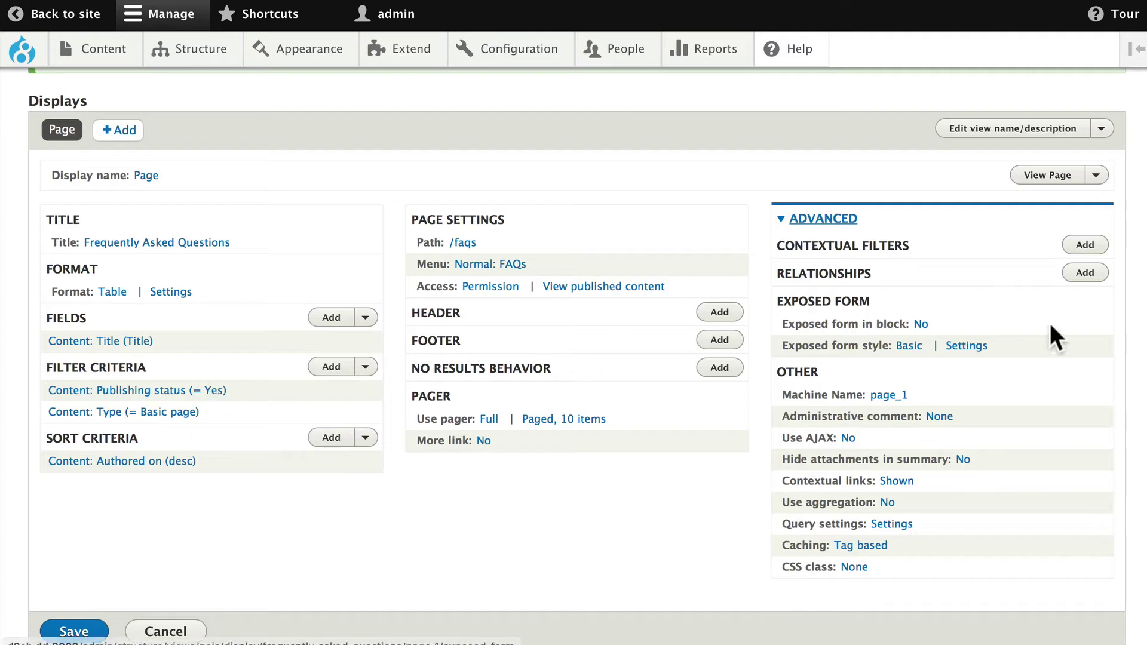
pyautogui.click(1085, 274)
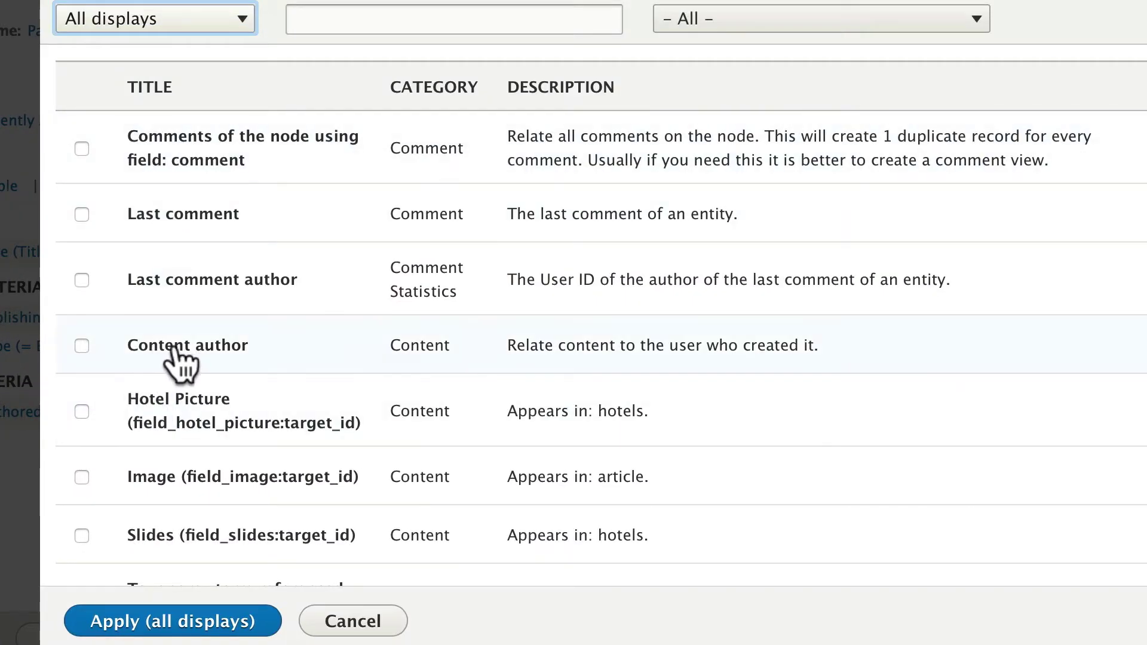
pyautogui.click(82, 346)
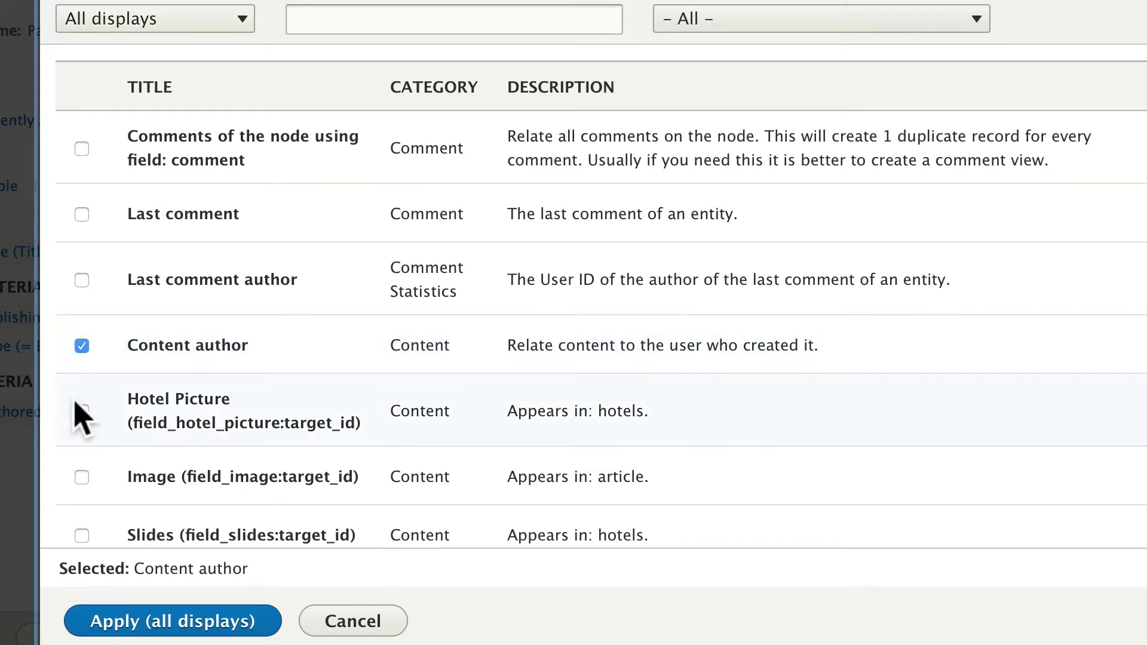
pyautogui.click(173, 624)
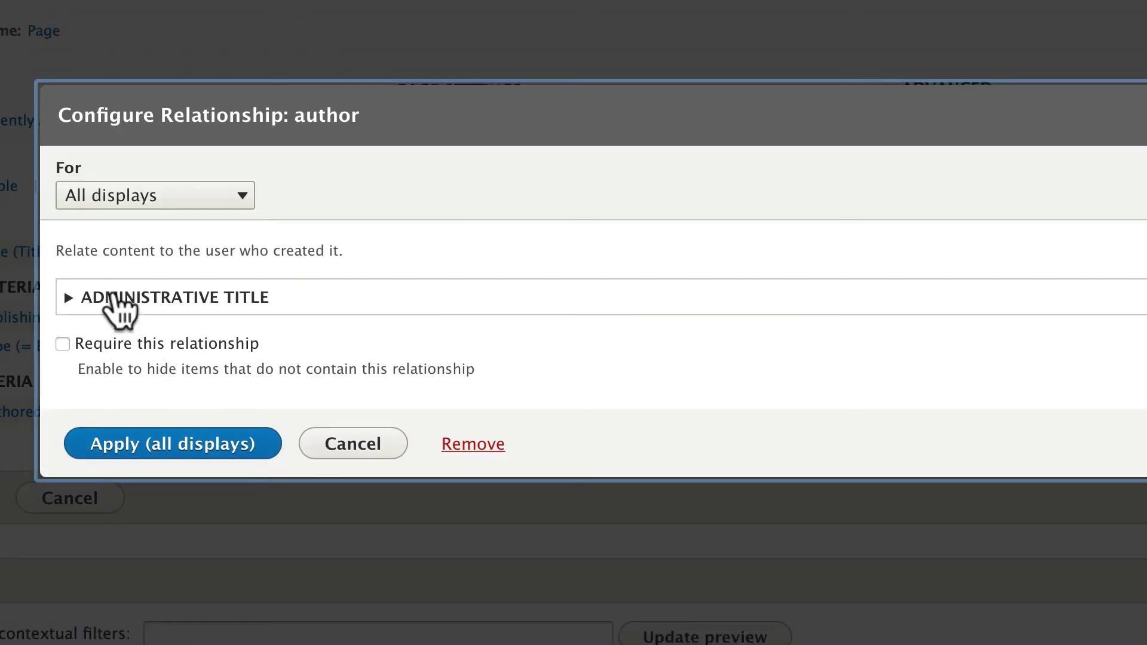
# - Give the author relationship the administrative title "Author Reference", make it required, and apply it to all displays
pyautogui.click(114, 297)
pyautogui.scroll(-1, 507, 325)
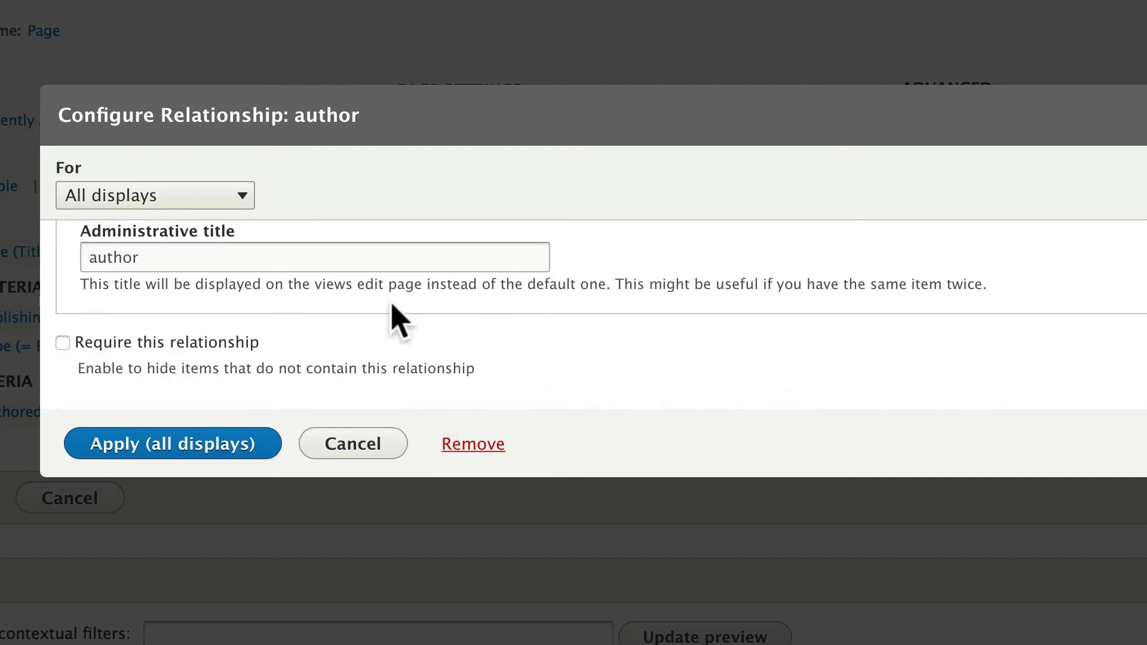
pyautogui.moveTo(157, 258); pyautogui.dragTo(77, 258)
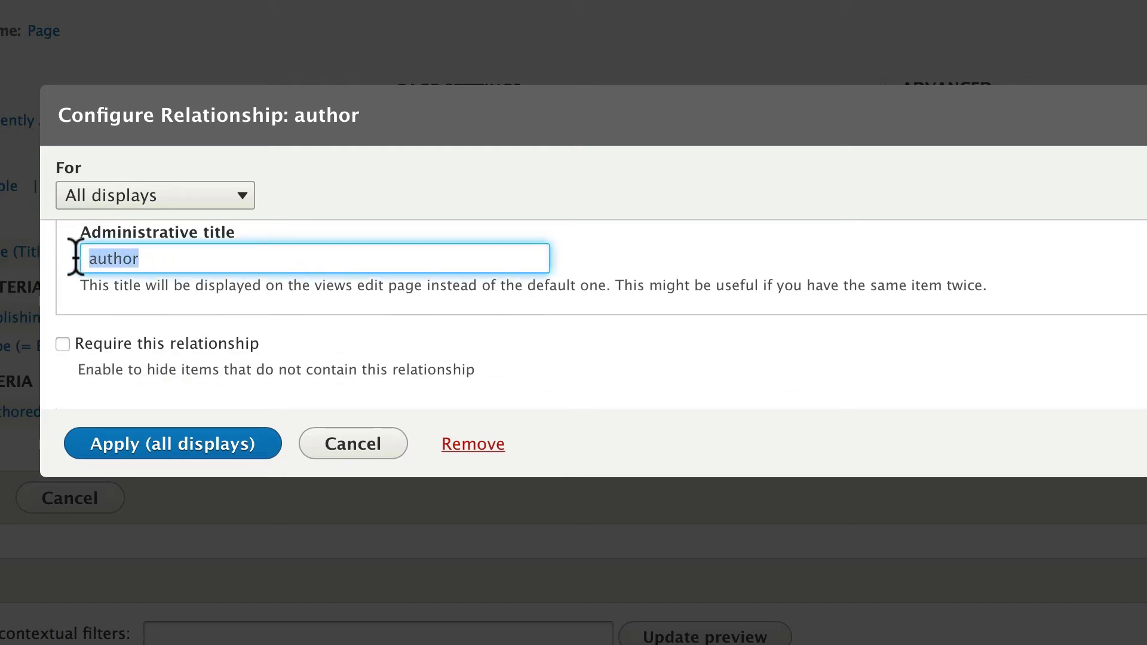
pyautogui.write('Autho')
pyautogui.write('r')
pyautogui.press('BackSpace')
pyautogui.write('thor Re')
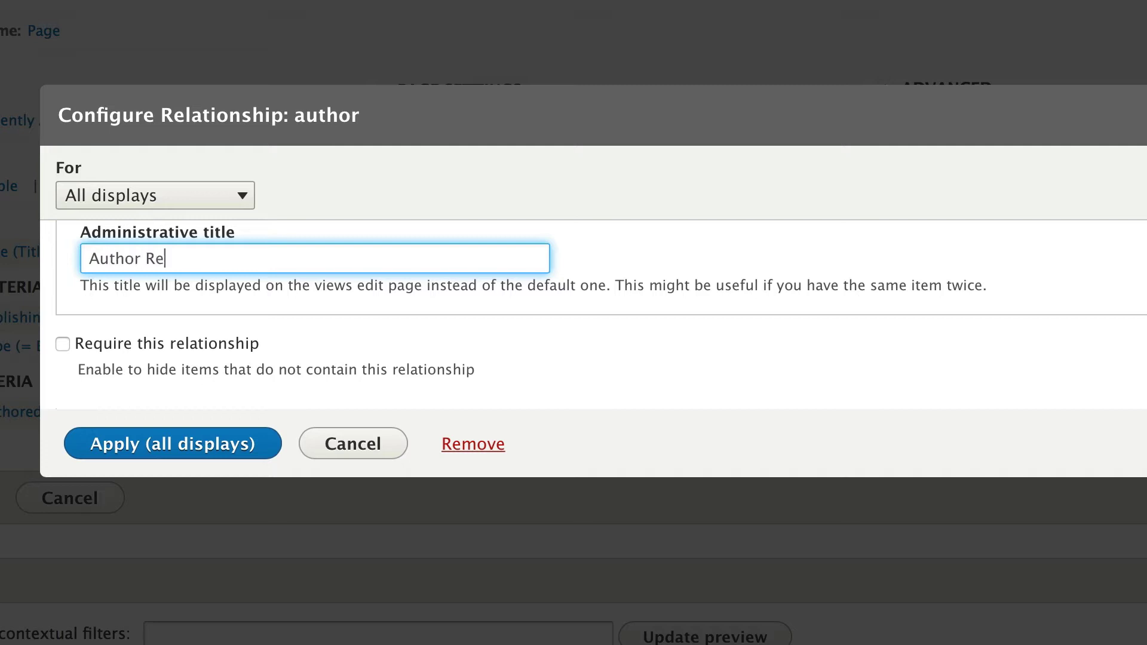
pyautogui.write('ference')
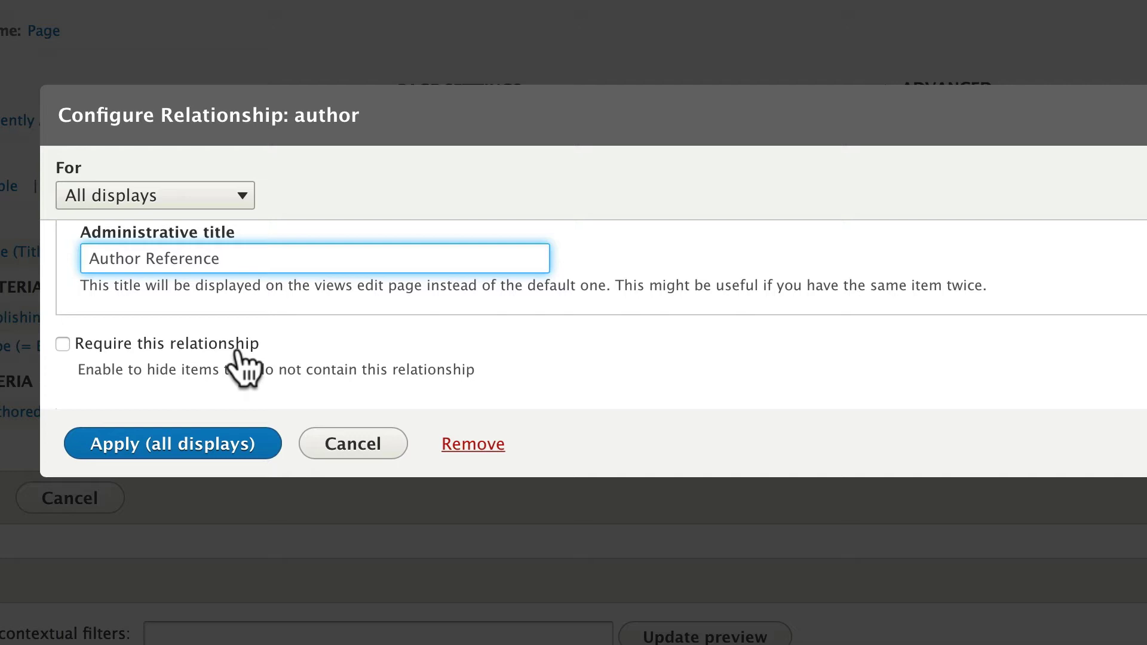
pyautogui.click(63, 344)
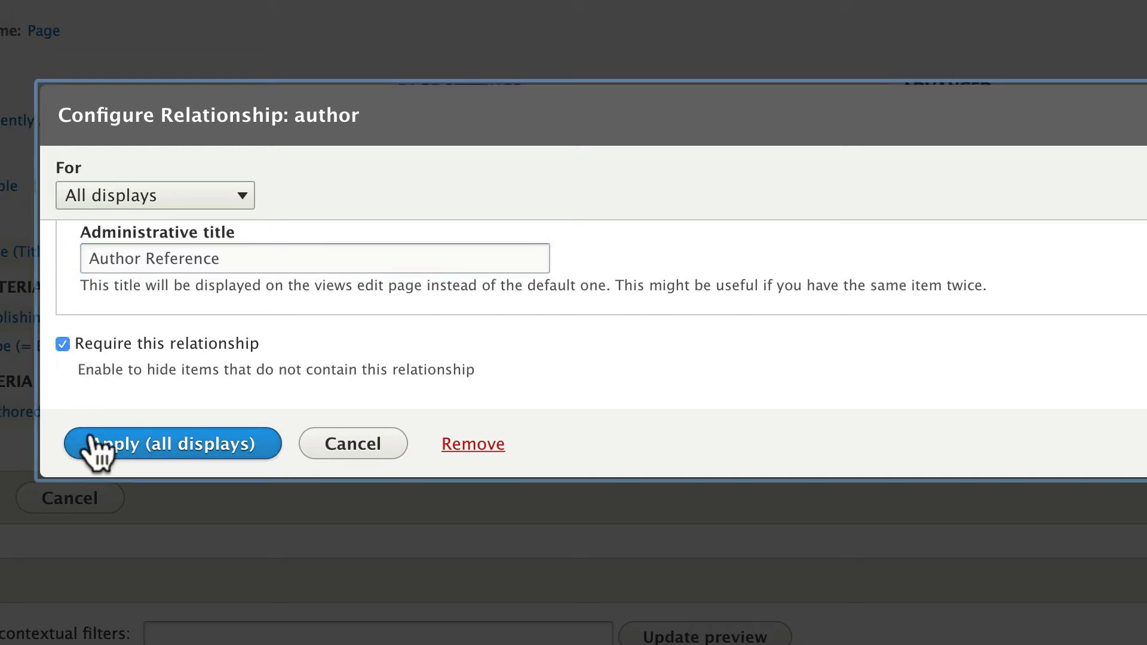
pyautogui.click(135, 456)
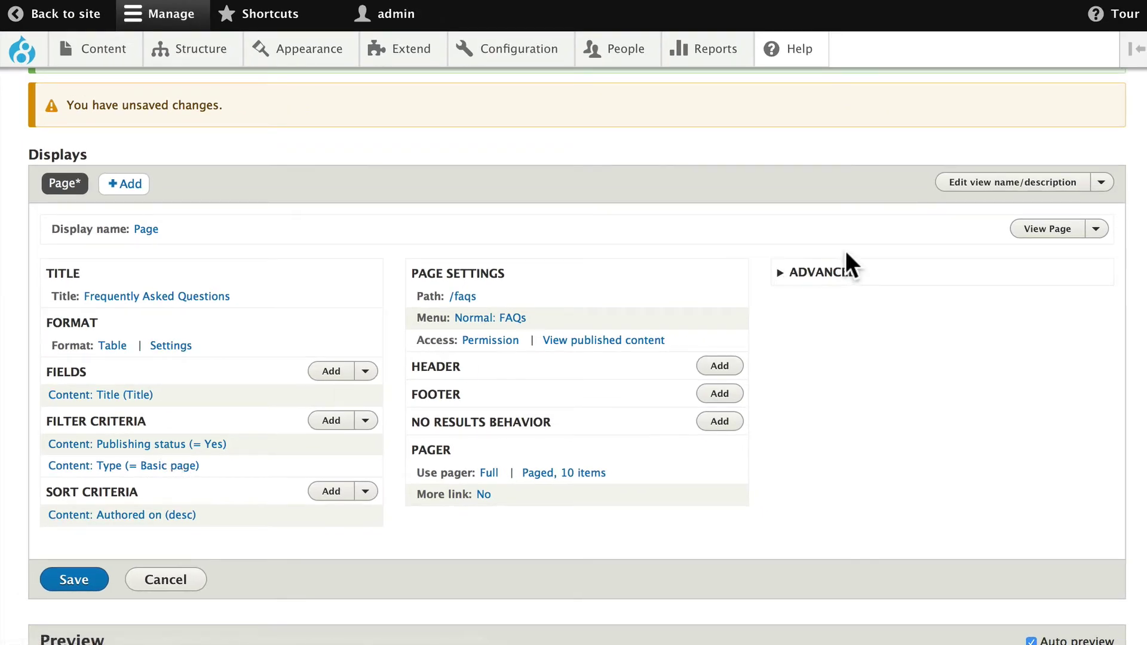
pyautogui.click(823, 274)
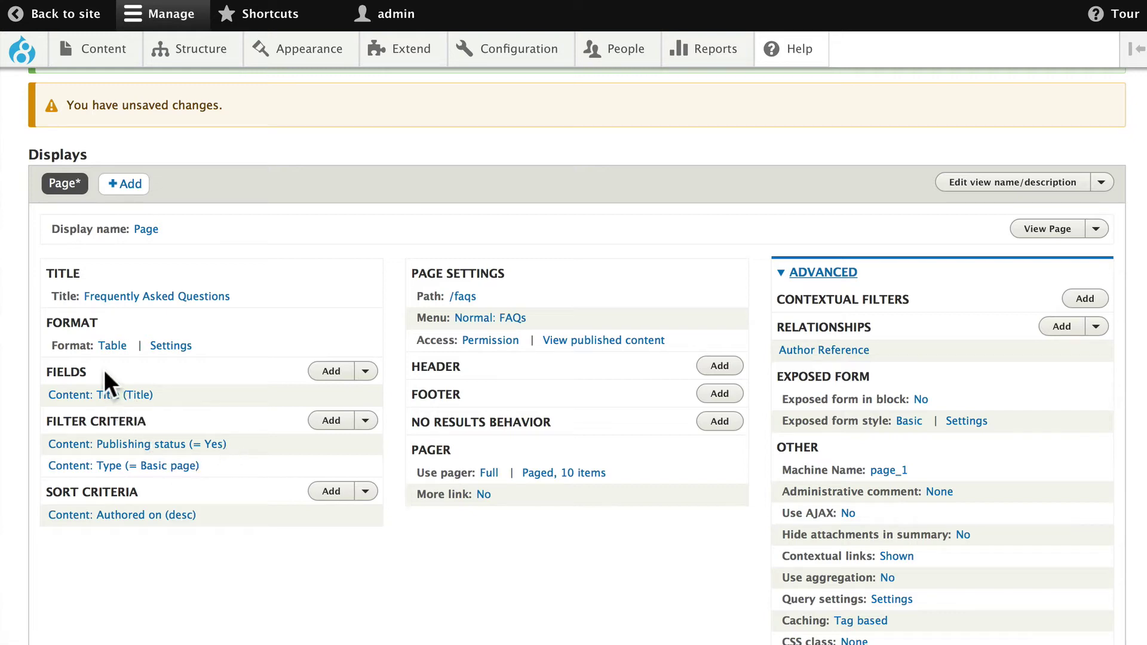
# - Add the content's Body field to the view for all displays
pyautogui.click(331, 372)
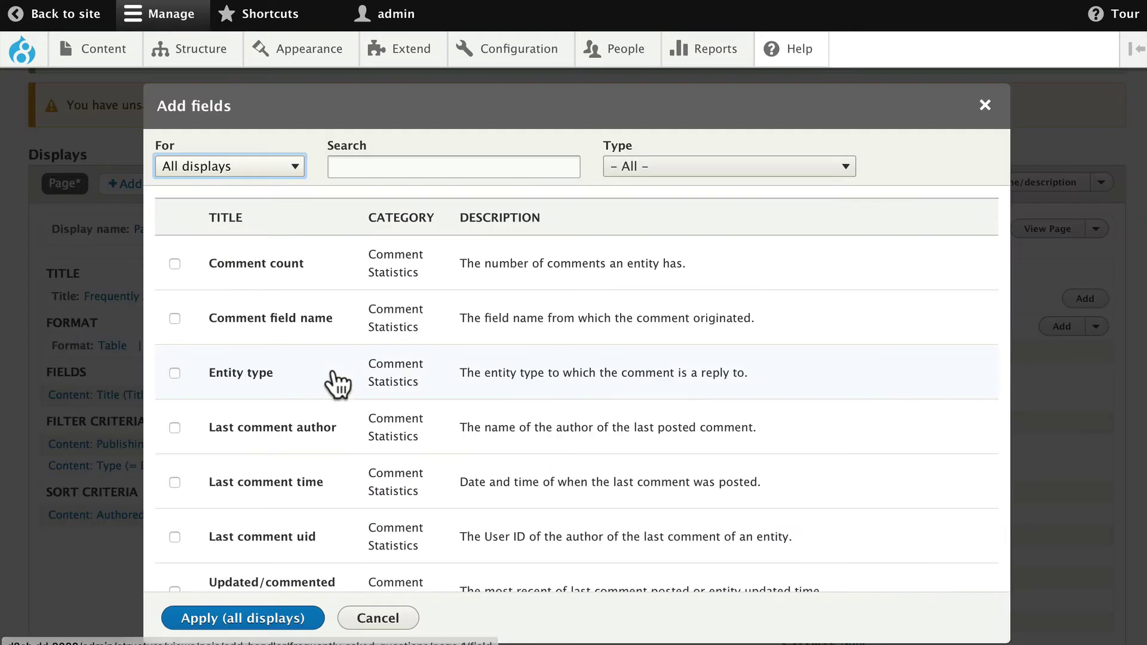
pyautogui.click(398, 165)
pyautogui.write('body')
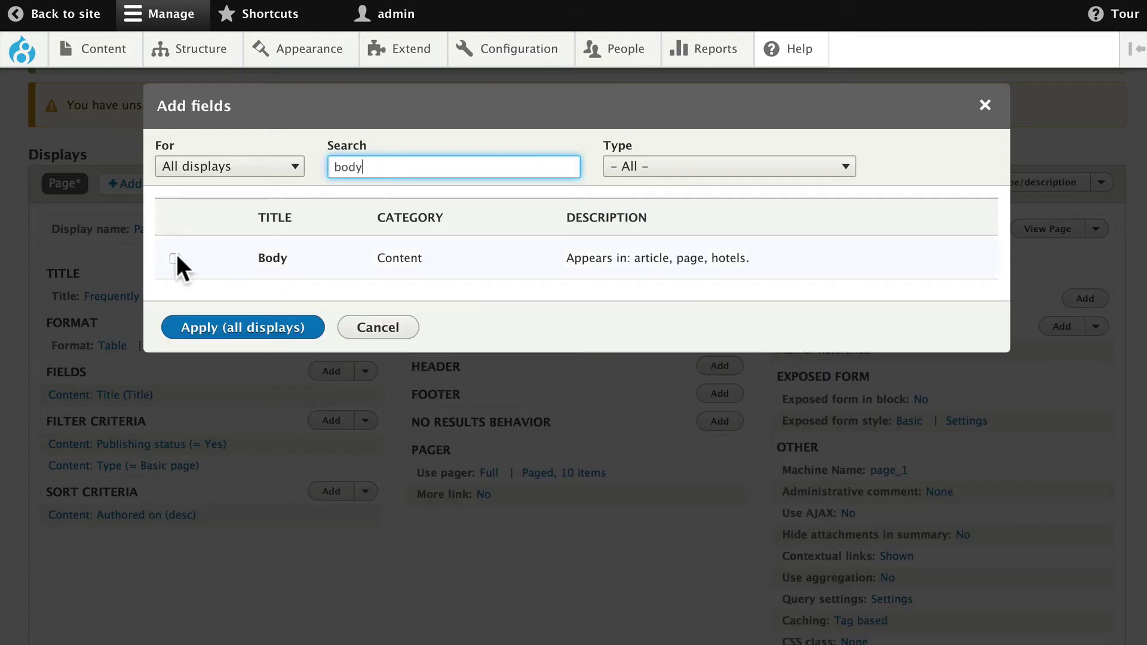
pyautogui.click(174, 258)
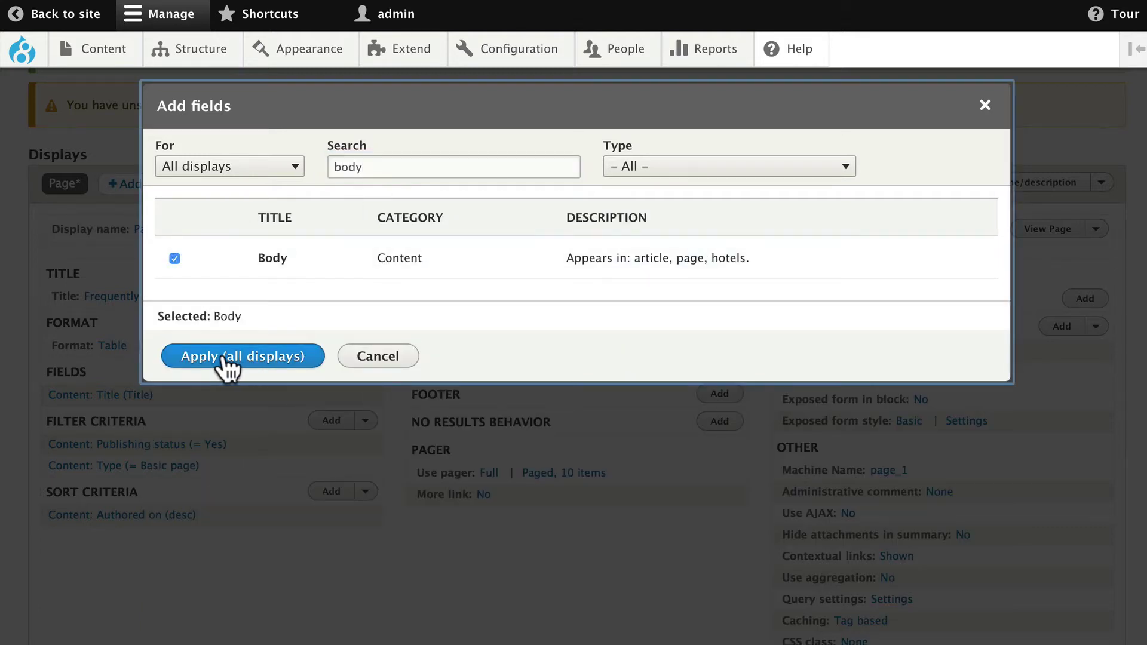
pyautogui.click(226, 359)
# - Label the Body field "Question", trim it to a maximum of 200 characters, and apply it to all displays
pyautogui.doubleClick(157, 278)
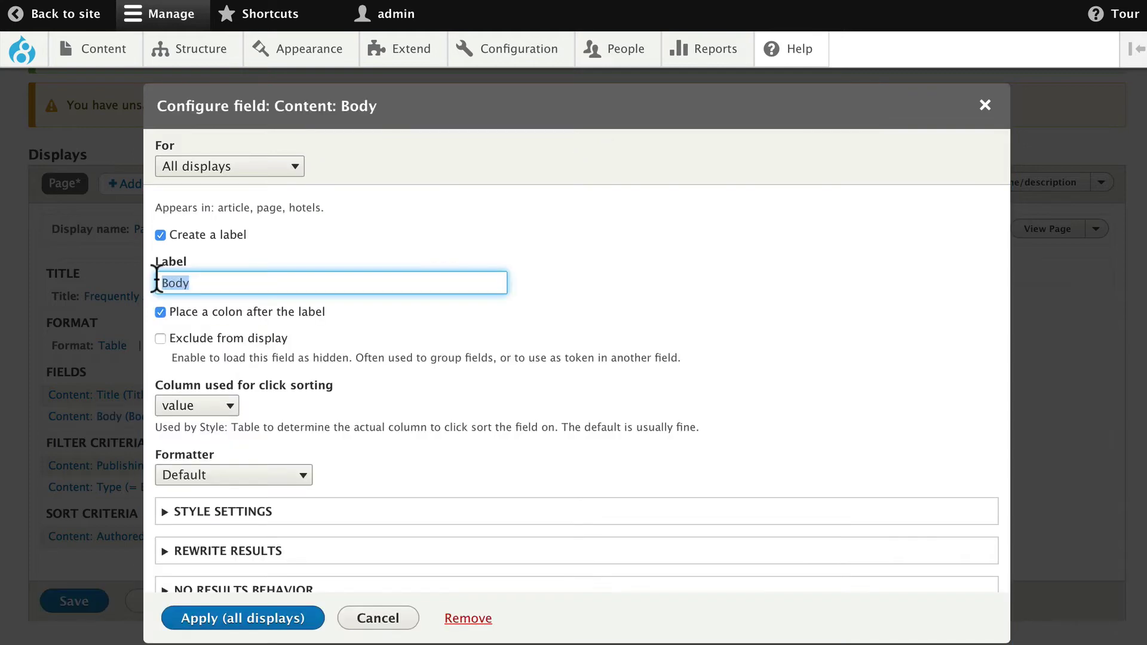
pyautogui.write('Question')
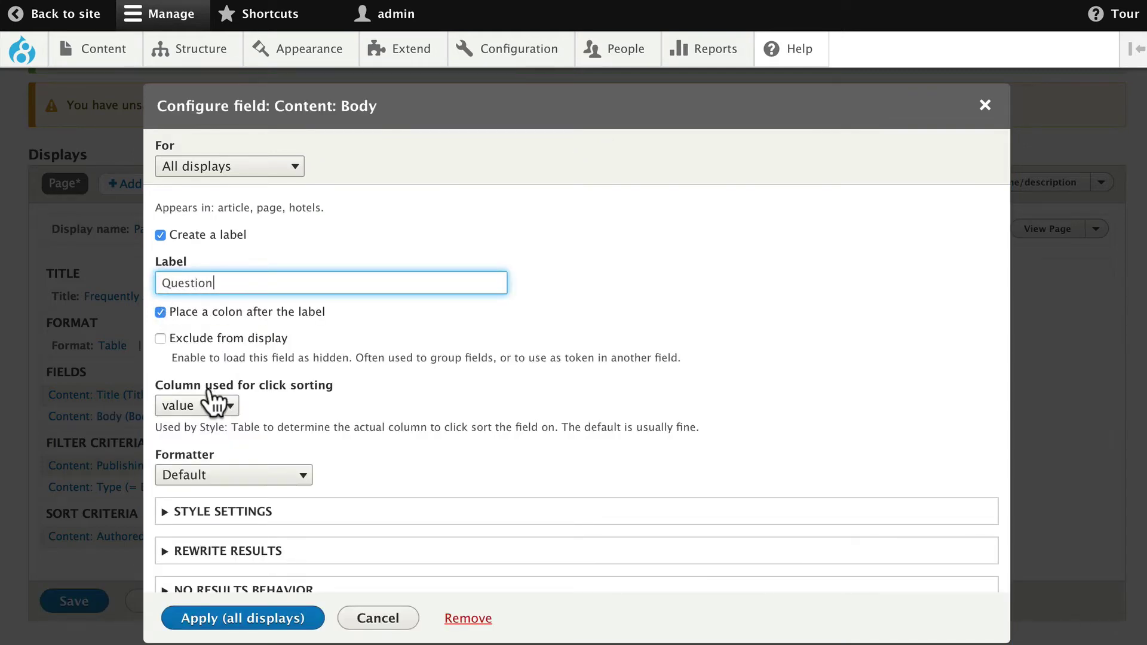
pyautogui.scroll(-3, 271, 404)
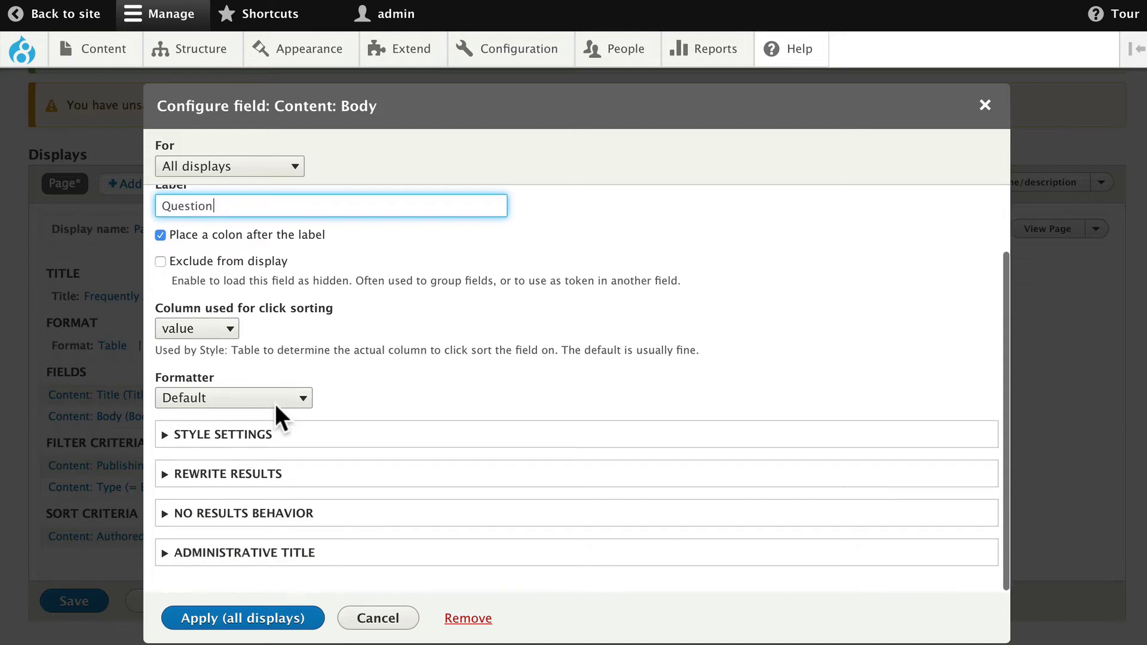
pyautogui.click(206, 478)
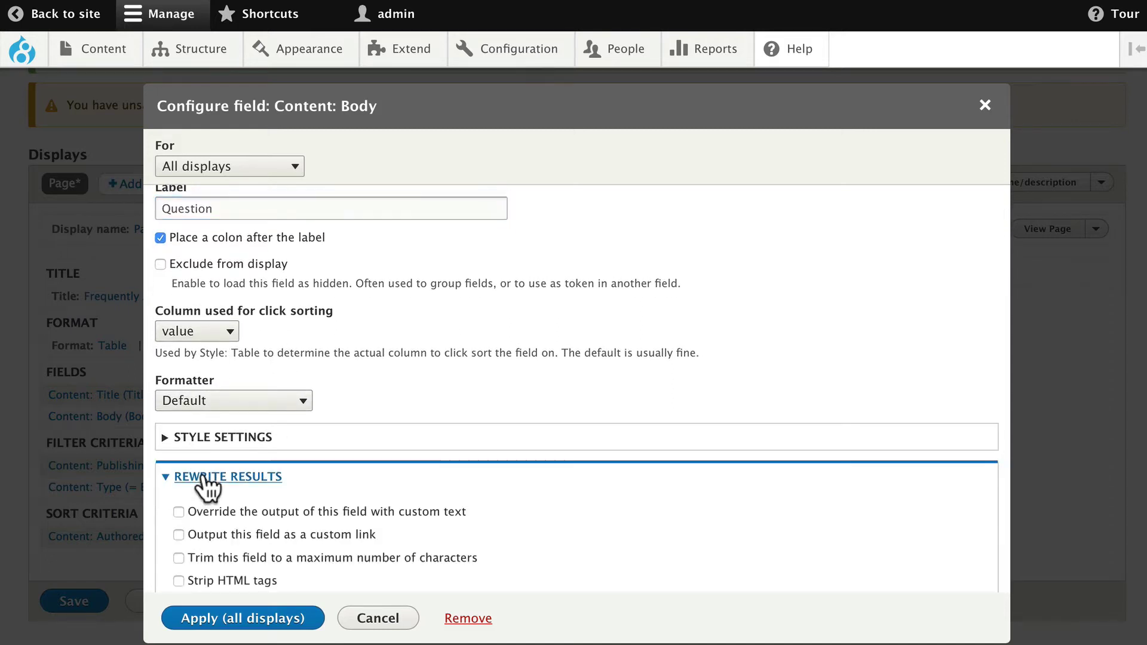
pyautogui.click(178, 557)
pyautogui.scroll(-5, 239, 537)
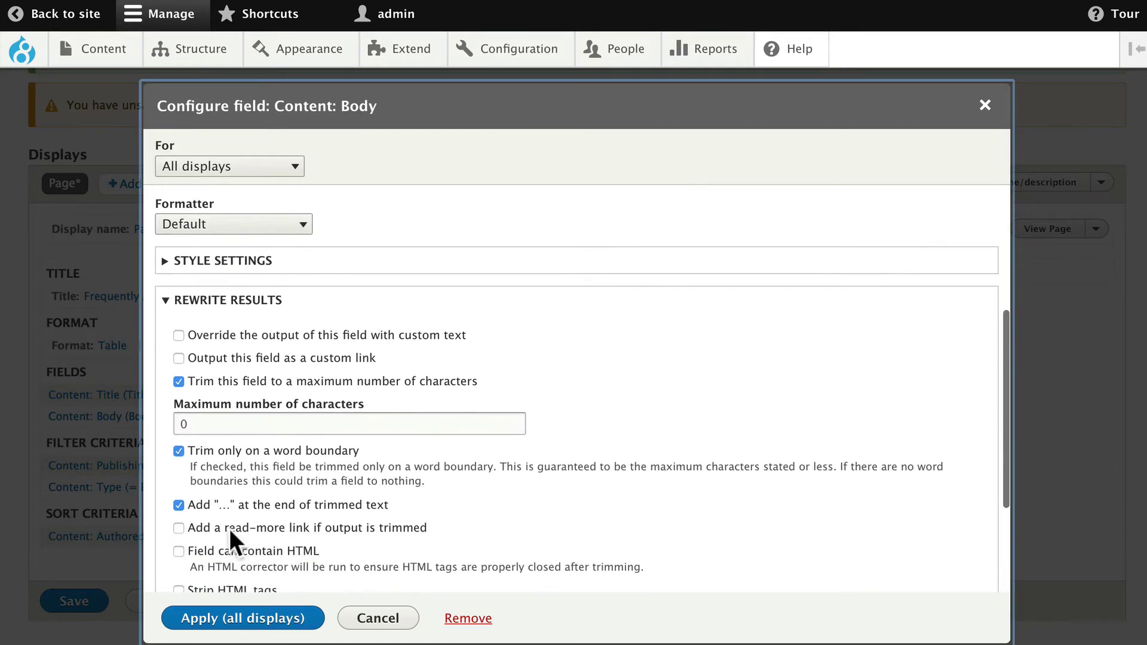
pyautogui.click(194, 423)
pyautogui.press('BackSpace')
pyautogui.write('200')
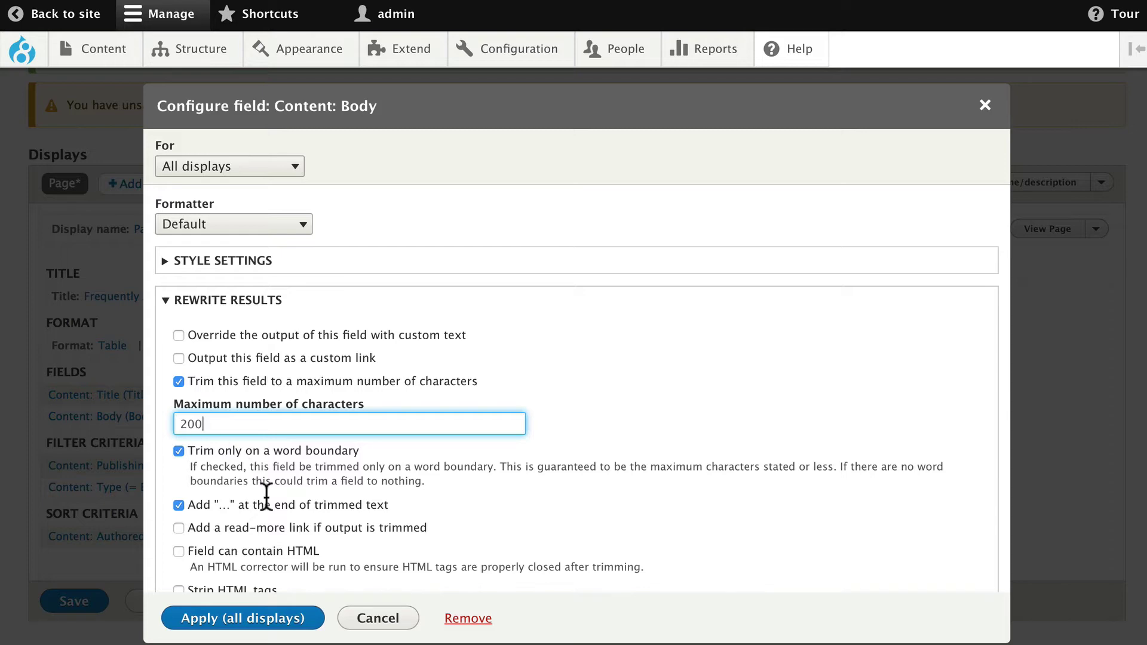
pyautogui.click(217, 619)
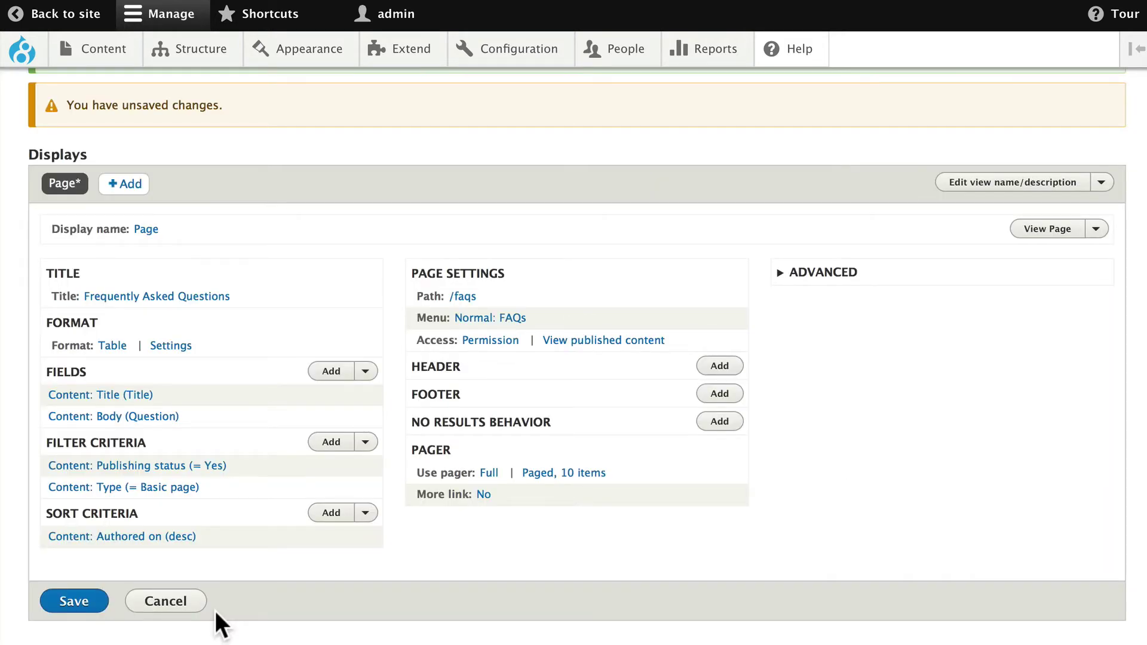
# - Add the User category's Picture field to the view for all displays
pyautogui.scroll(-8, 215, 611)
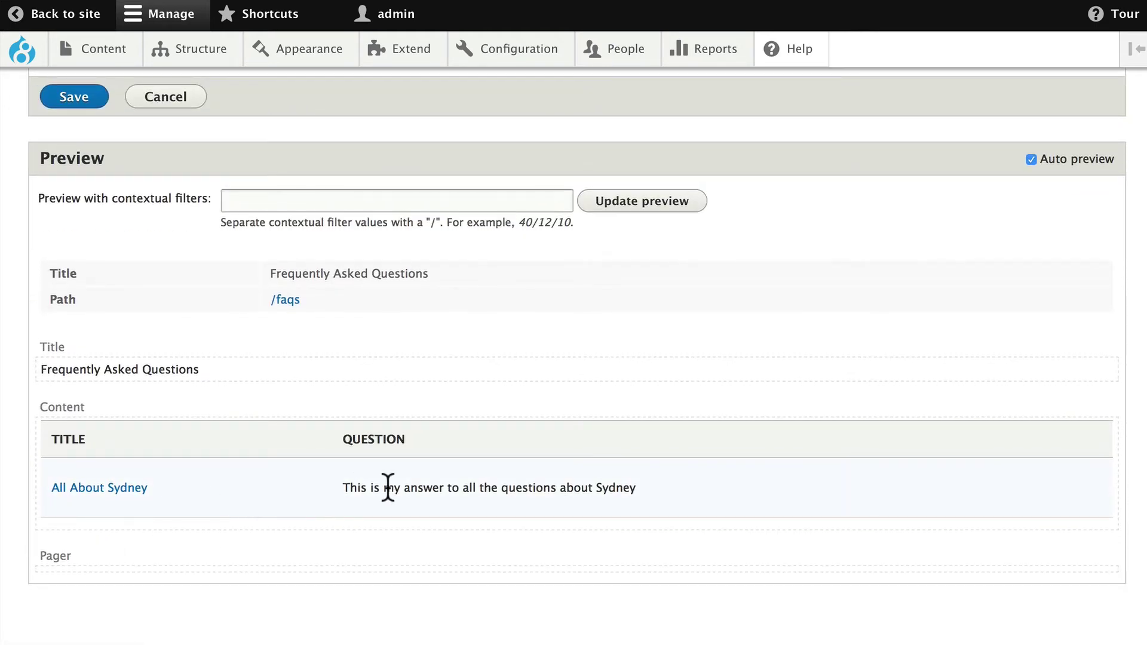
pyautogui.scroll(5, 366, 367)
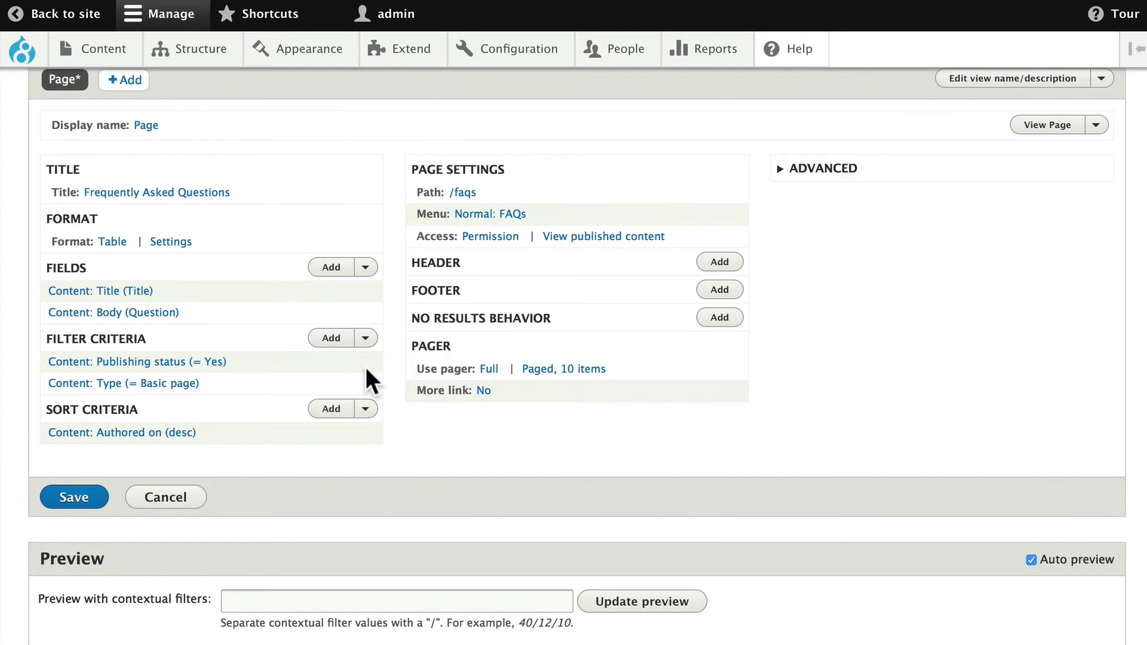
pyautogui.click(331, 267)
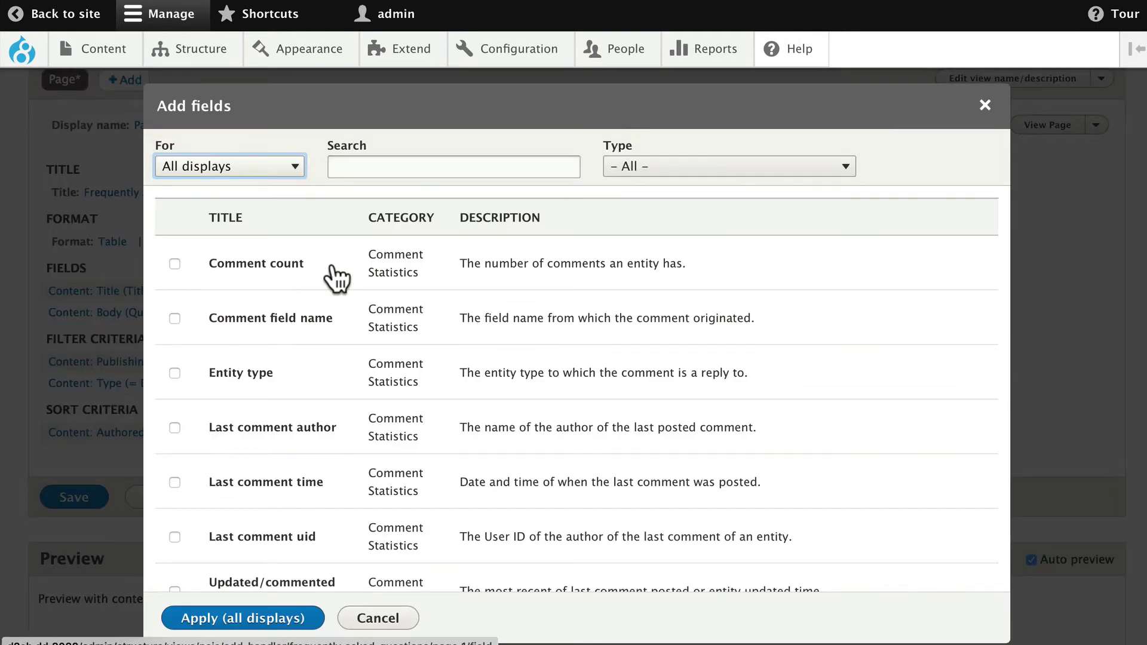
pyautogui.click(391, 166)
pyautogui.write('picture')
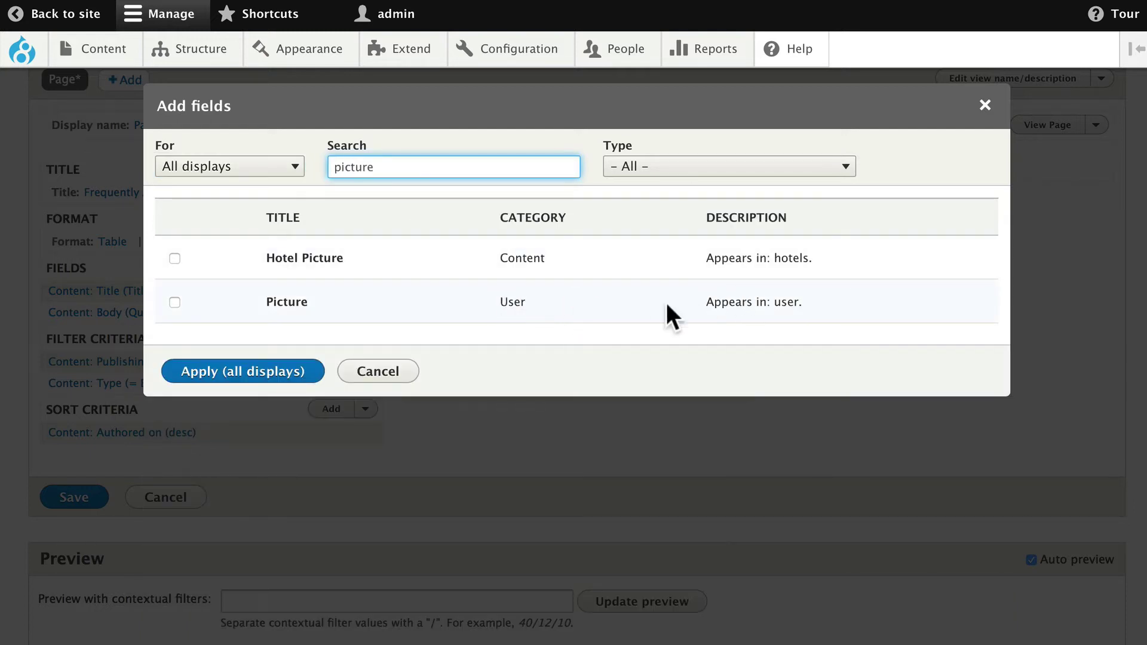
pyautogui.click(174, 301)
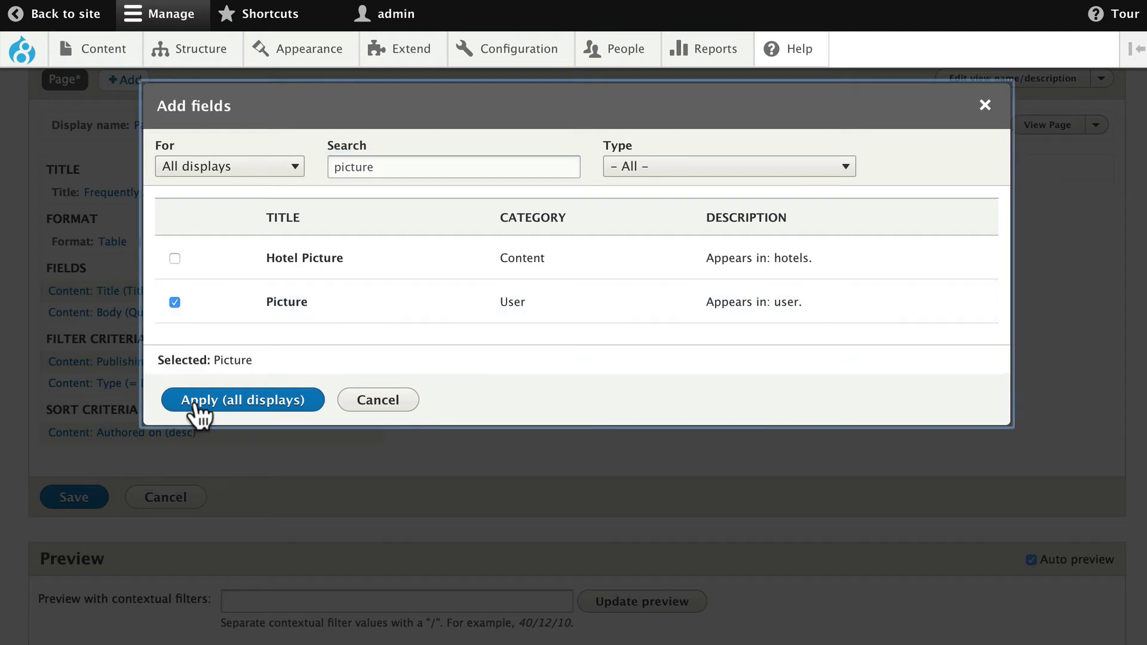
pyautogui.click(224, 411)
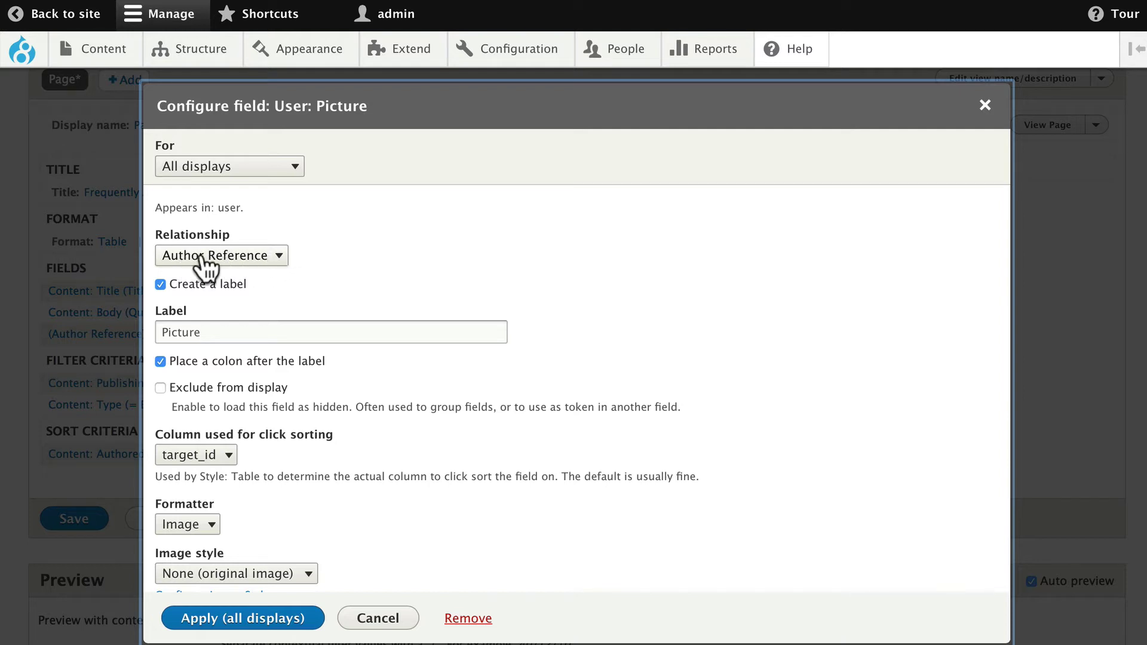
# - Label the user picture field "Answered By", set its image style to Thumbnail (100×100), and apply it to all displays
pyautogui.doubleClick(214, 332)
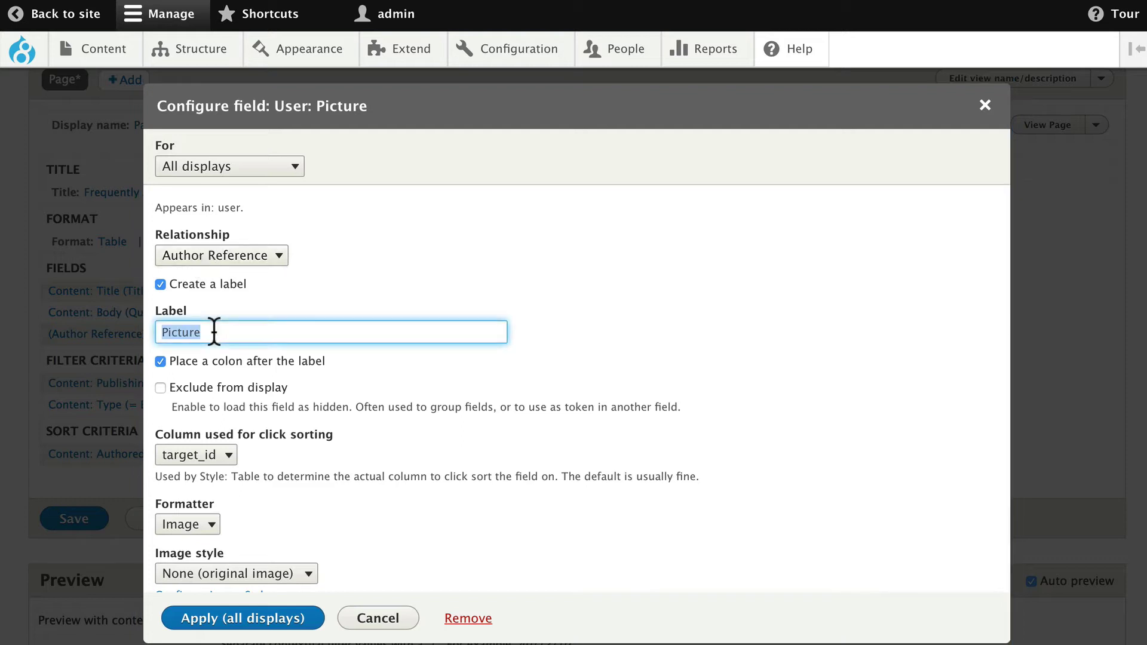
pyautogui.write('Answered By')
pyautogui.scroll(-2, 349, 425)
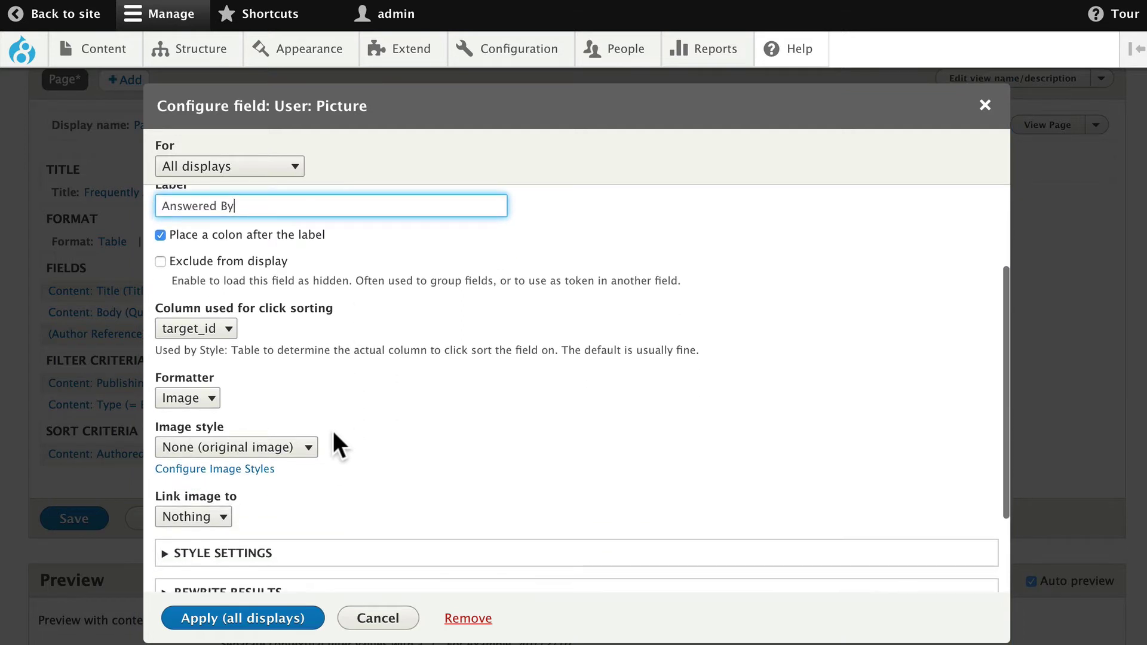
pyautogui.click(162, 452)
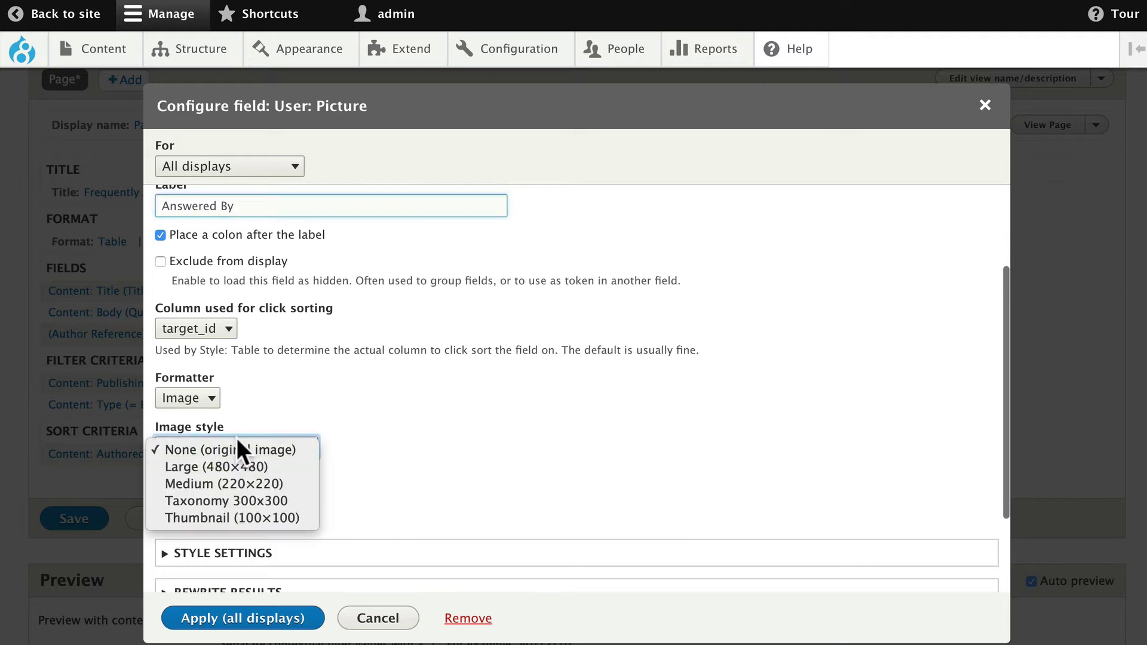
pyautogui.click(219, 517)
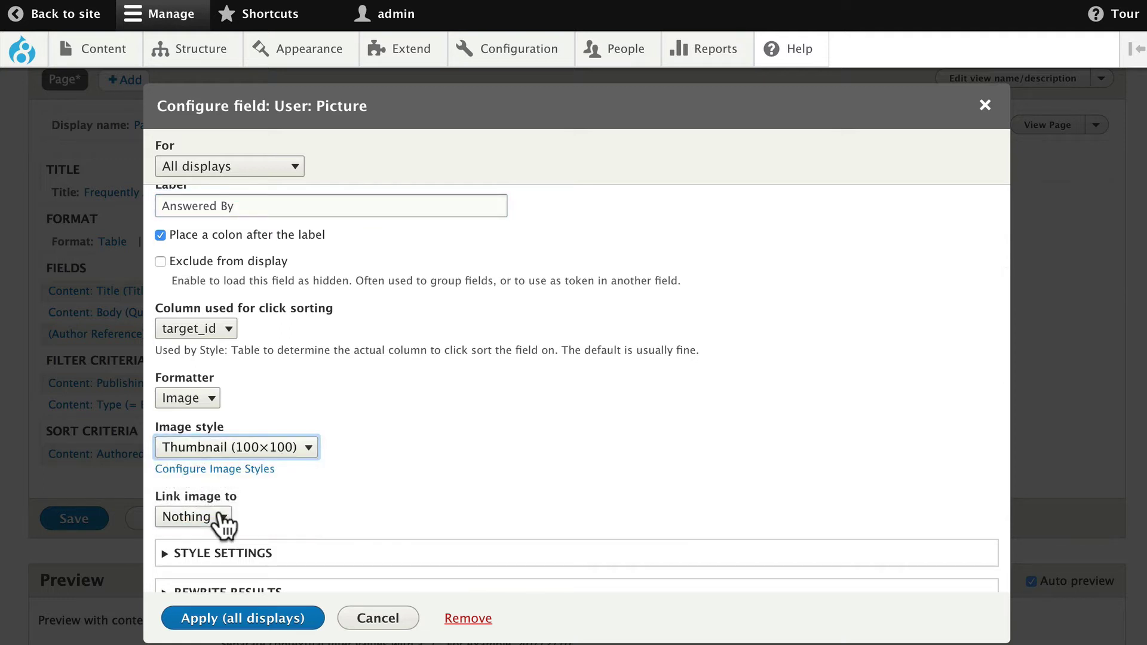
pyautogui.click(258, 618)
# - Place the Title field into the Question column in the table format's style options and apply the change
pyautogui.scroll(-3, 250, 613)
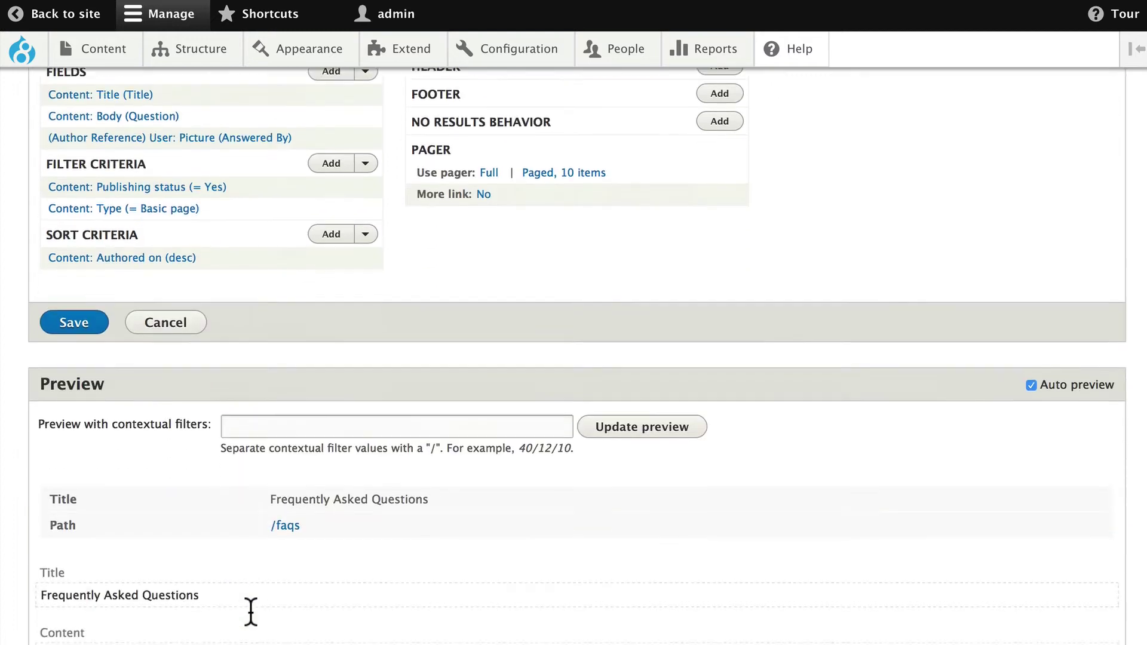
pyautogui.scroll(-5, 251, 612)
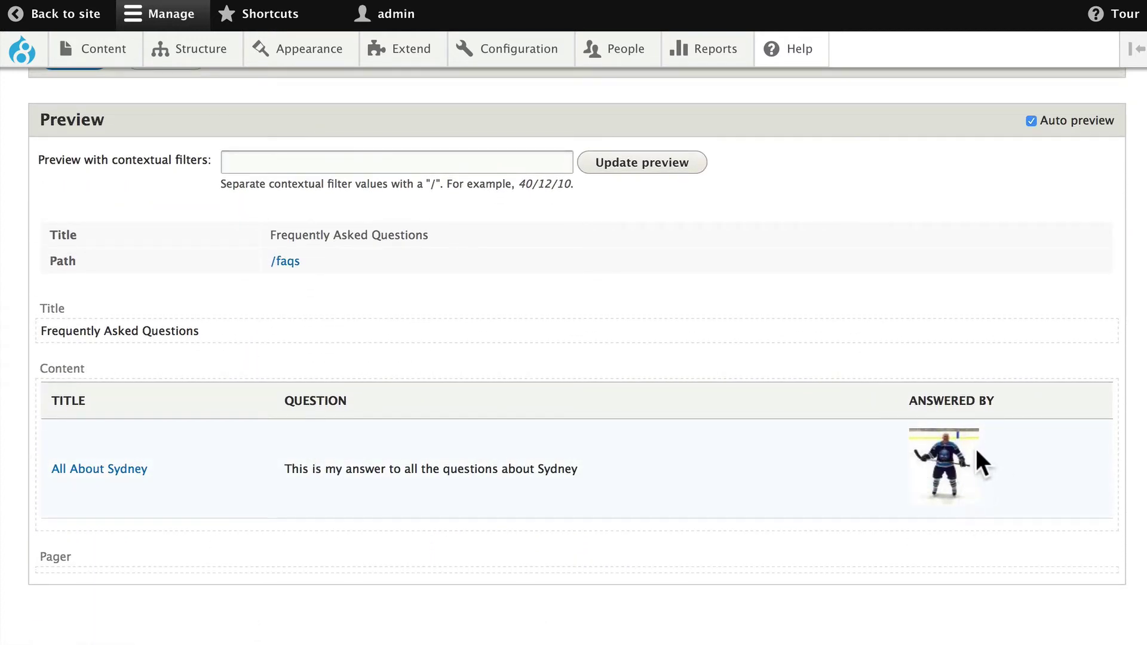
pyautogui.scroll(9, 245, 355)
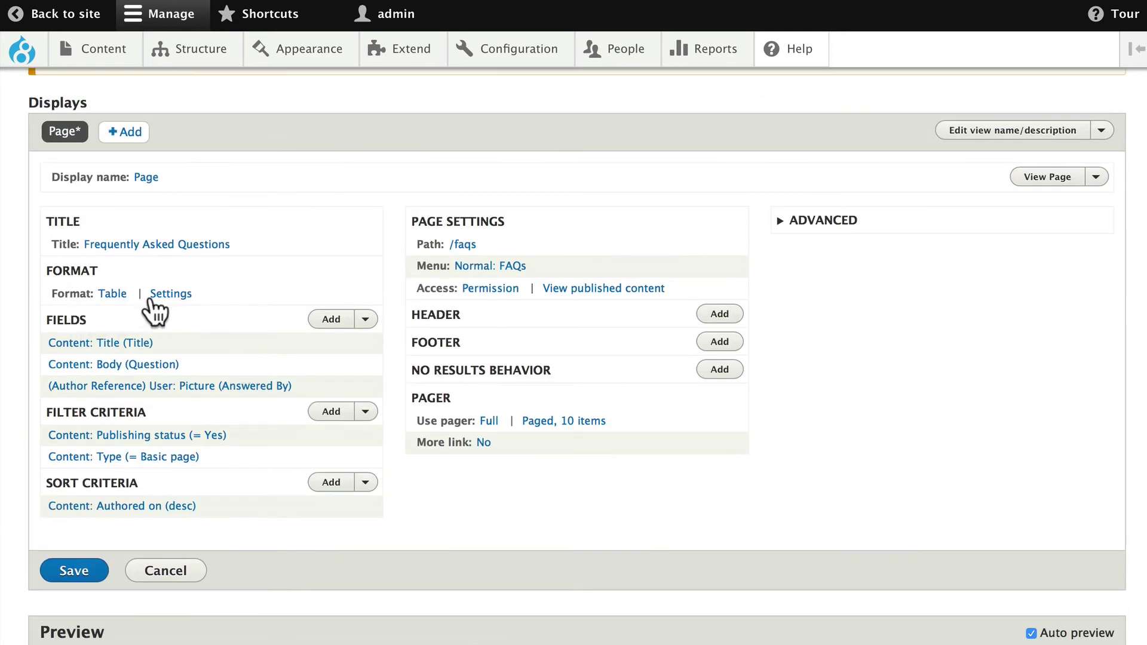
pyautogui.scroll(-4, 199, 355)
pyautogui.scroll(3, 199, 352)
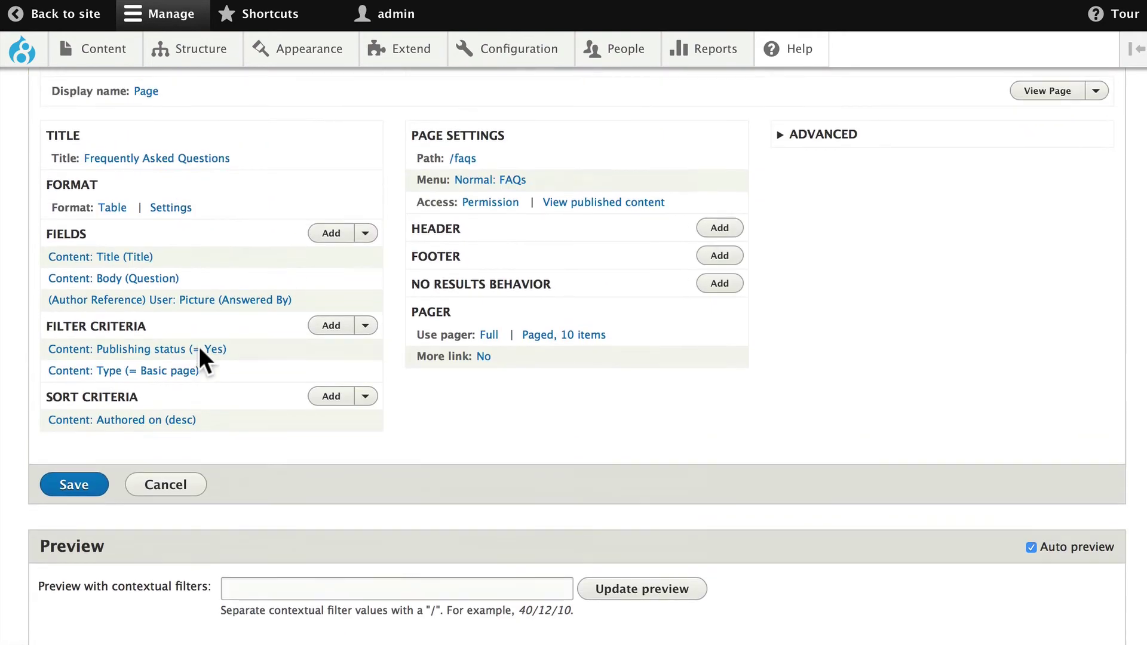
pyautogui.click(167, 208)
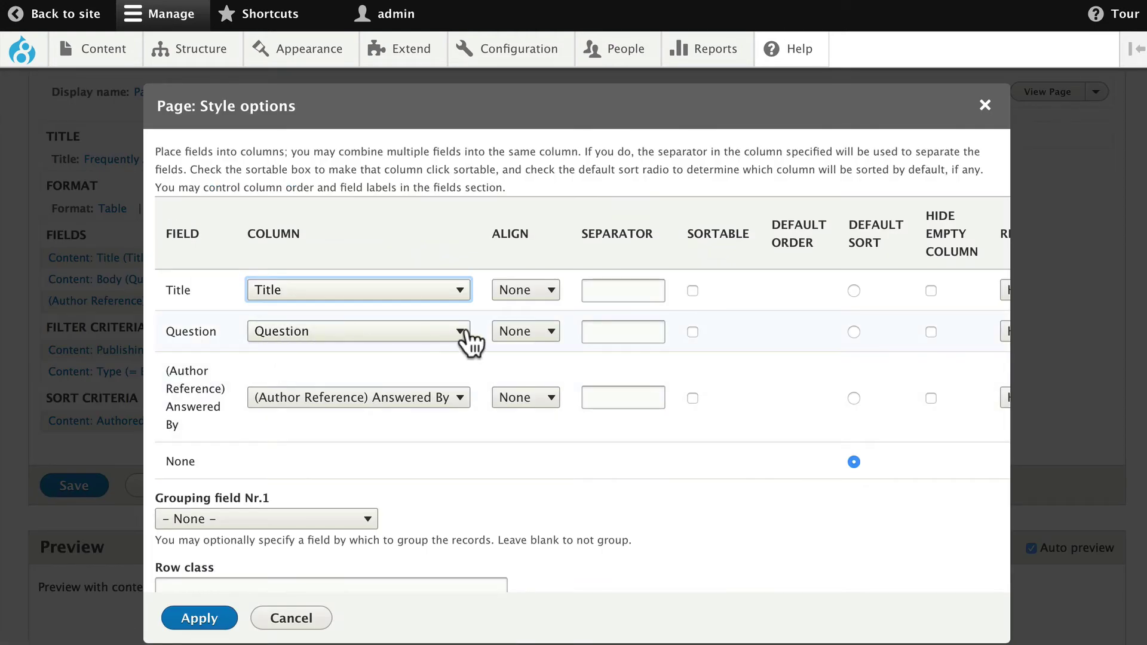
pyautogui.click(377, 292)
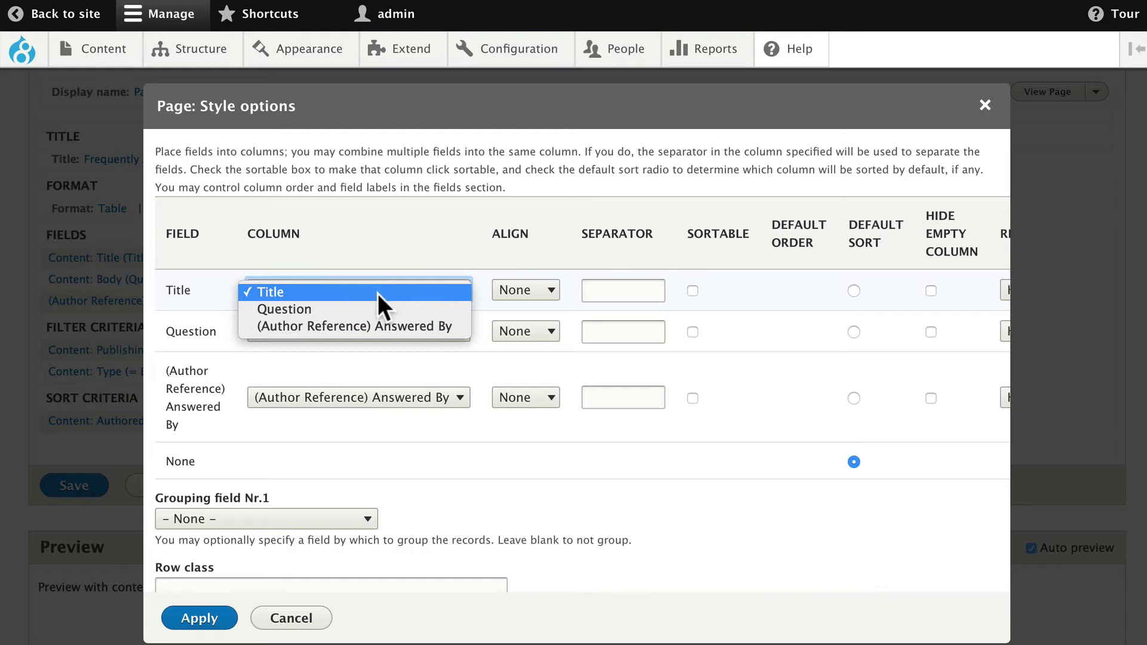
pyautogui.click(371, 309)
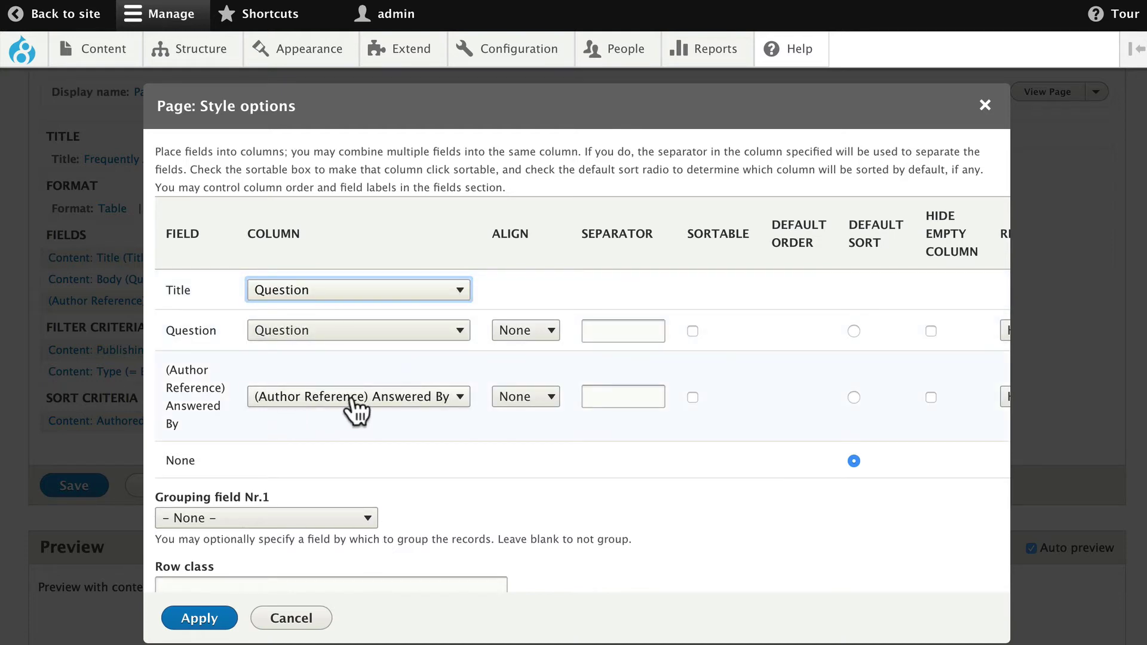
pyautogui.scroll(-3, 246, 432)
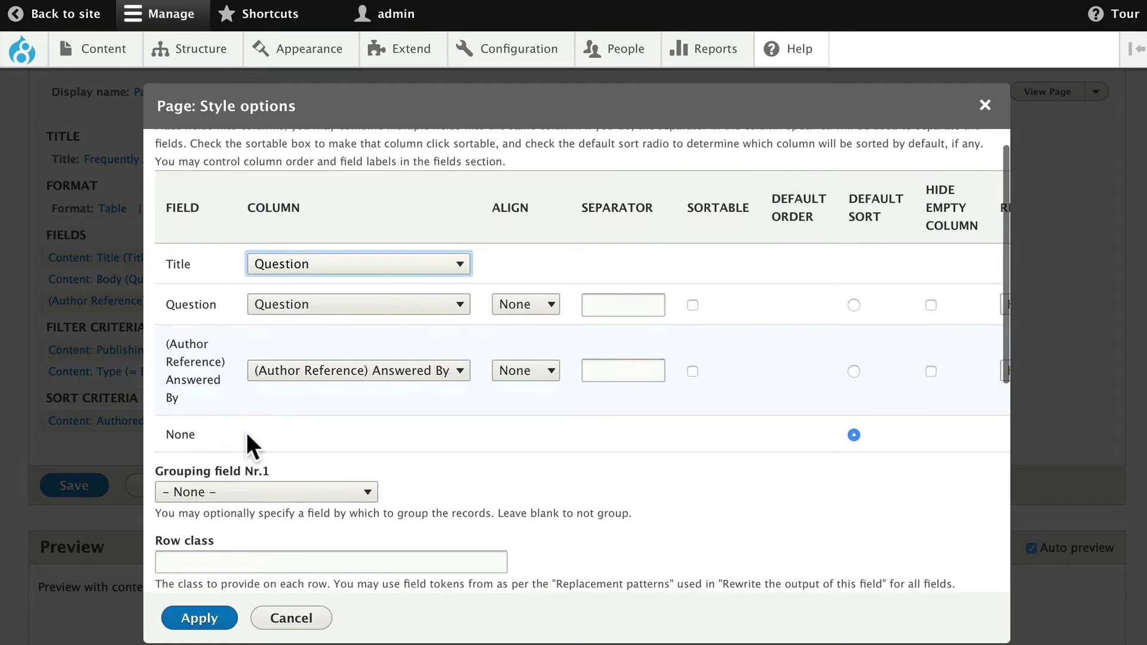
pyautogui.click(194, 617)
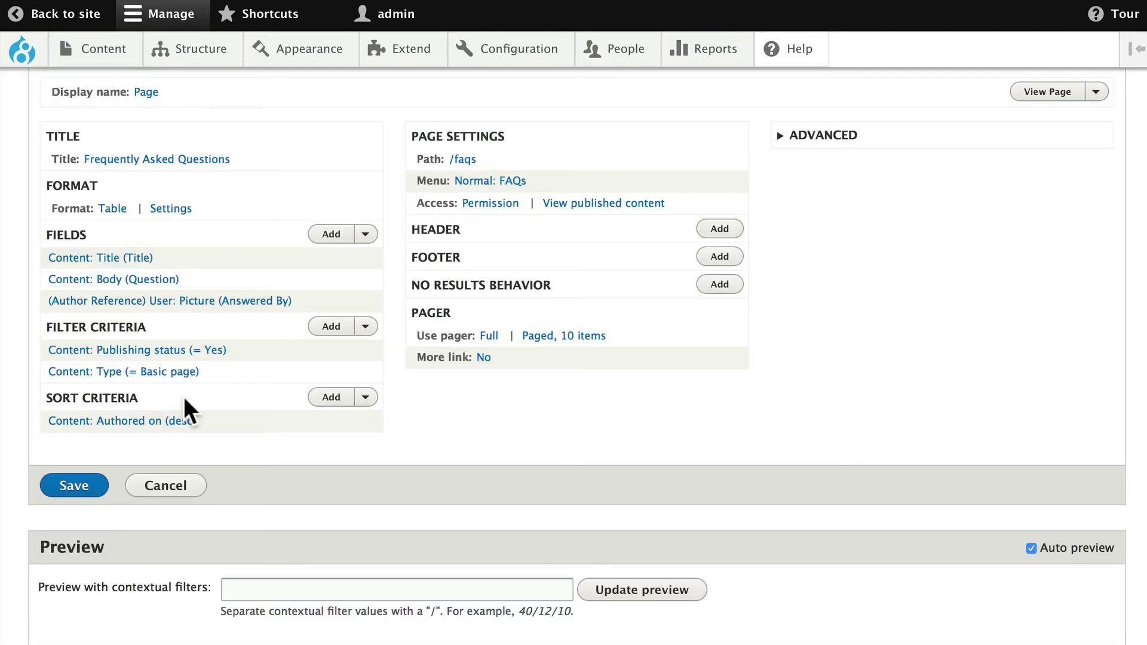
# - Search the filter criteria for "author" and add the Content category's Author (field_author) filter to the view for all displays
pyautogui.scroll(-7, 184, 396)
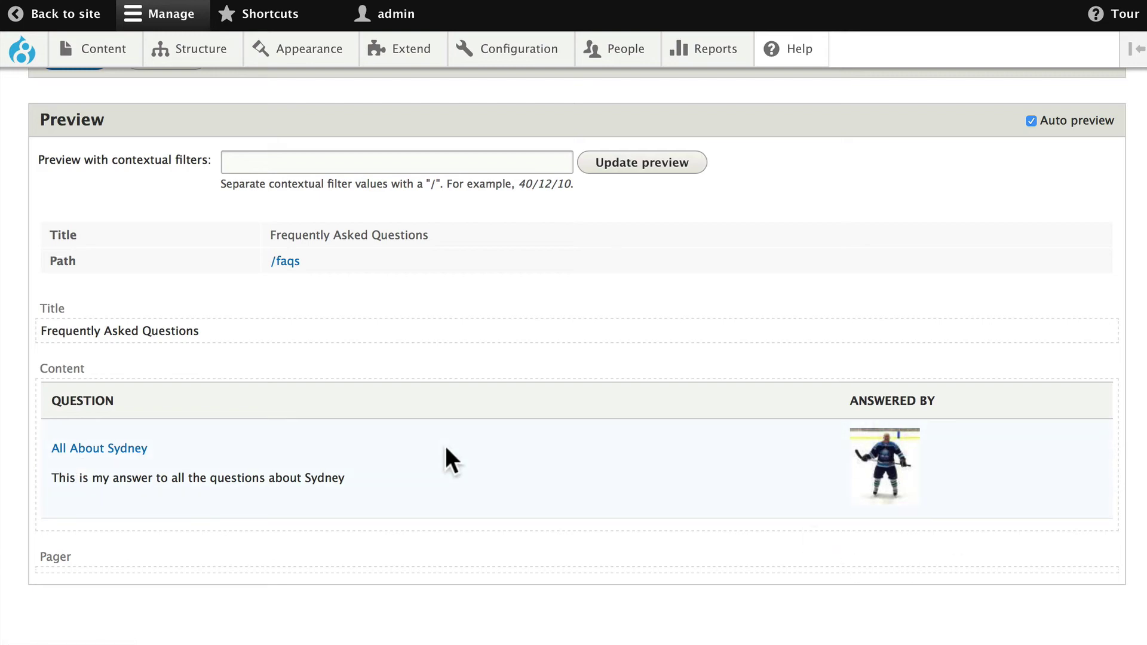
pyautogui.scroll(7, 435, 445)
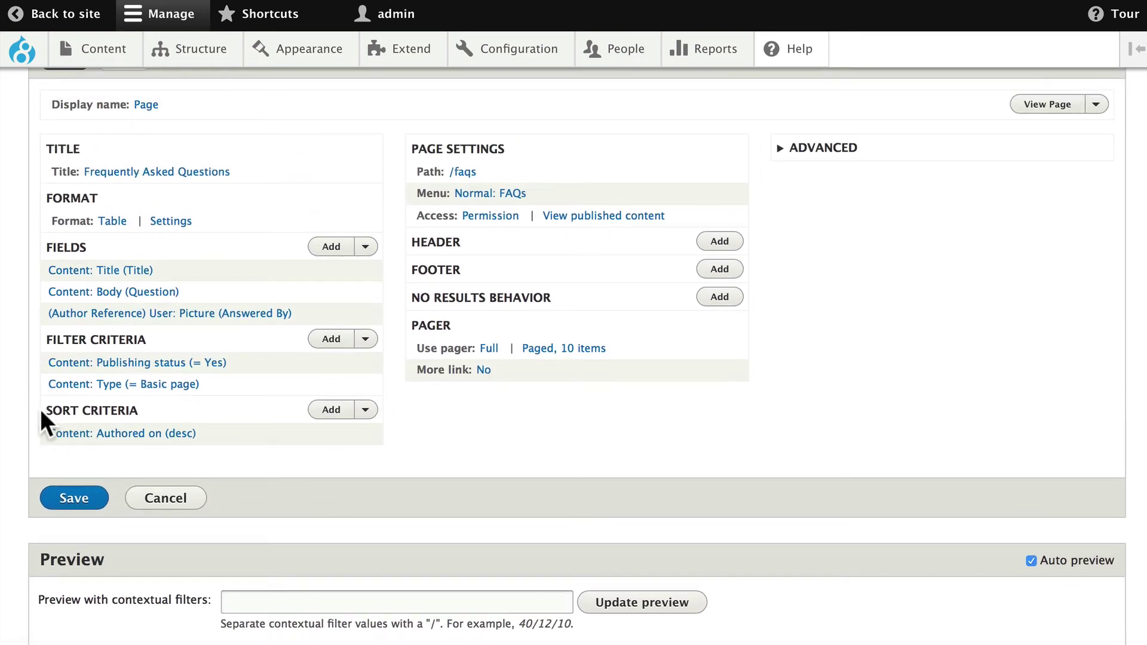
pyautogui.scroll(-7, 37, 410)
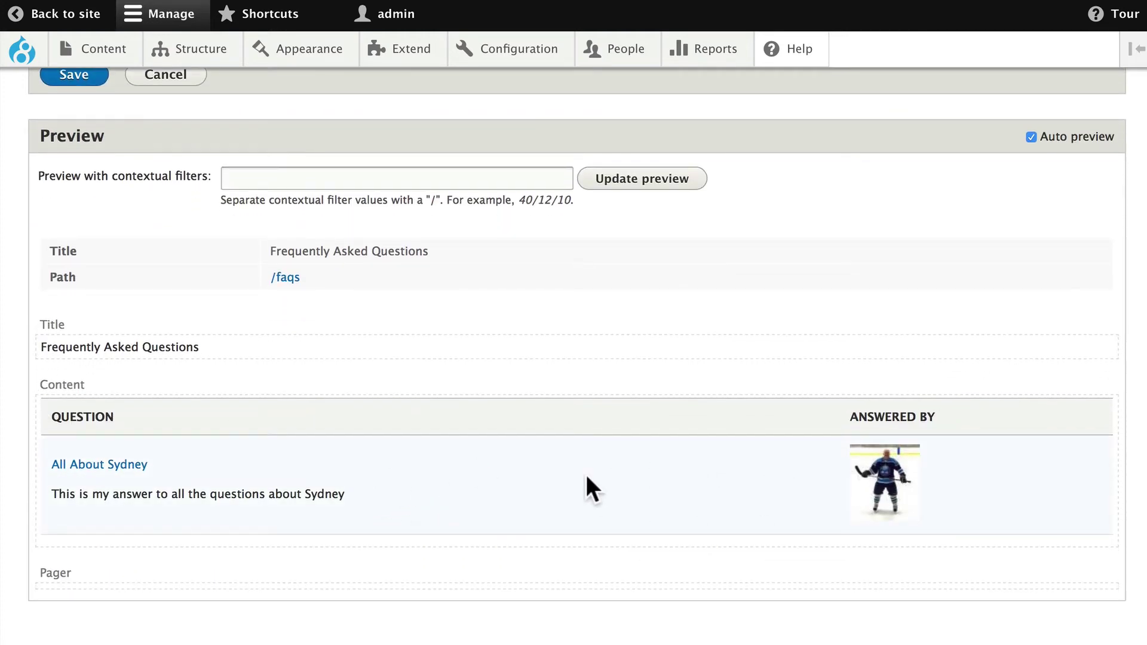
pyautogui.scroll(5, 585, 472)
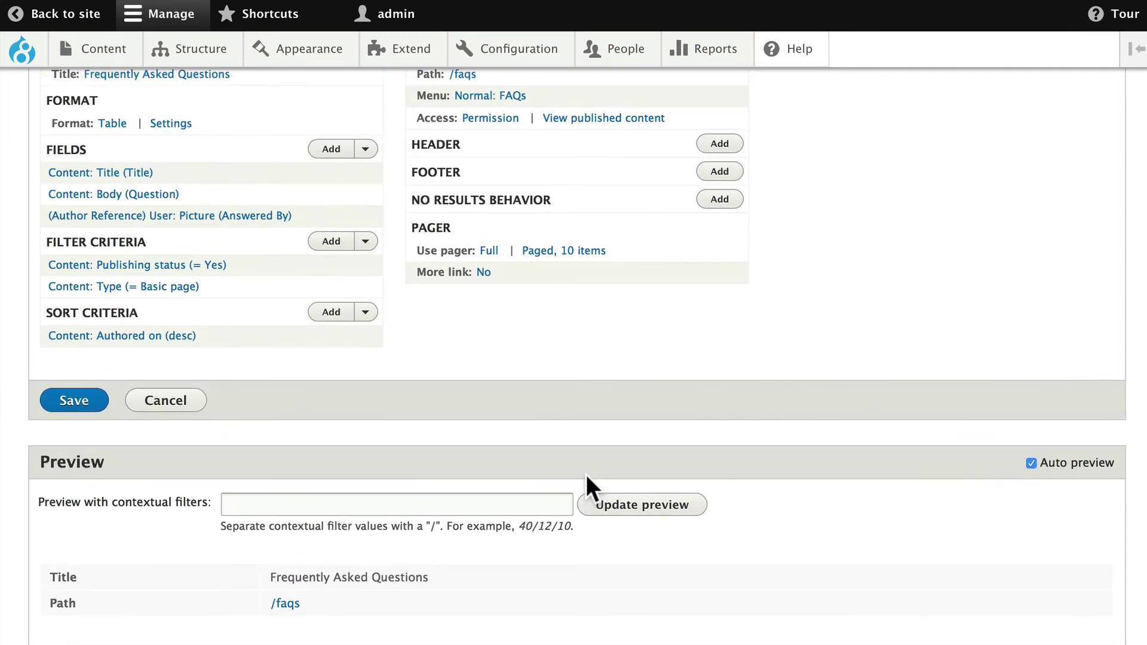
pyautogui.scroll(1, 585, 475)
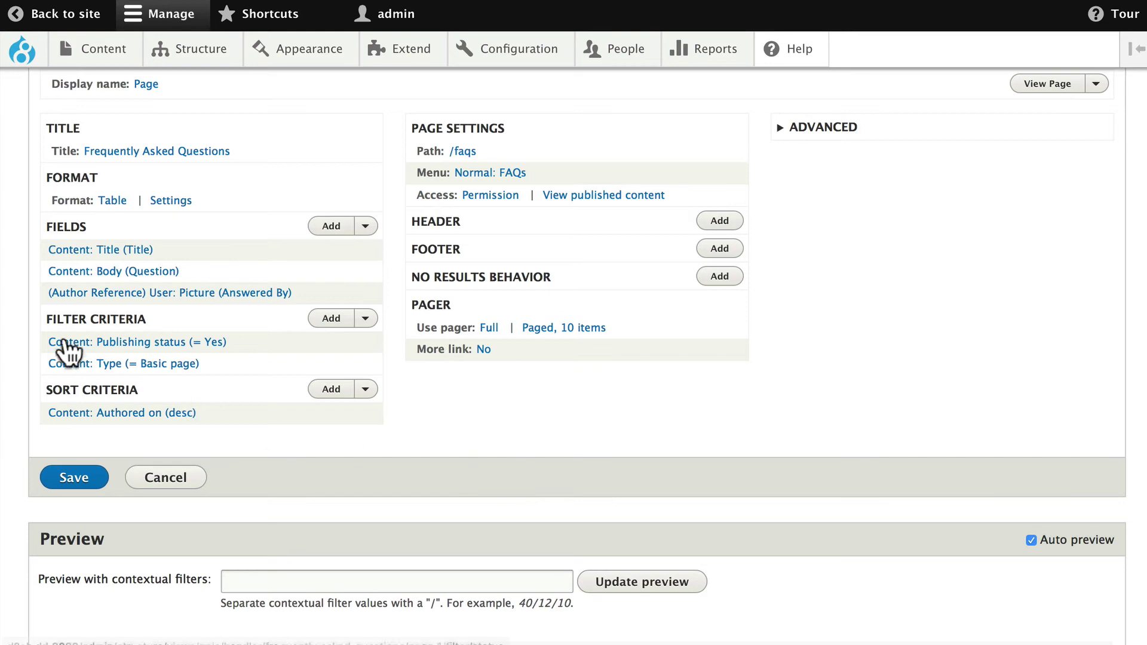
pyautogui.click(332, 315)
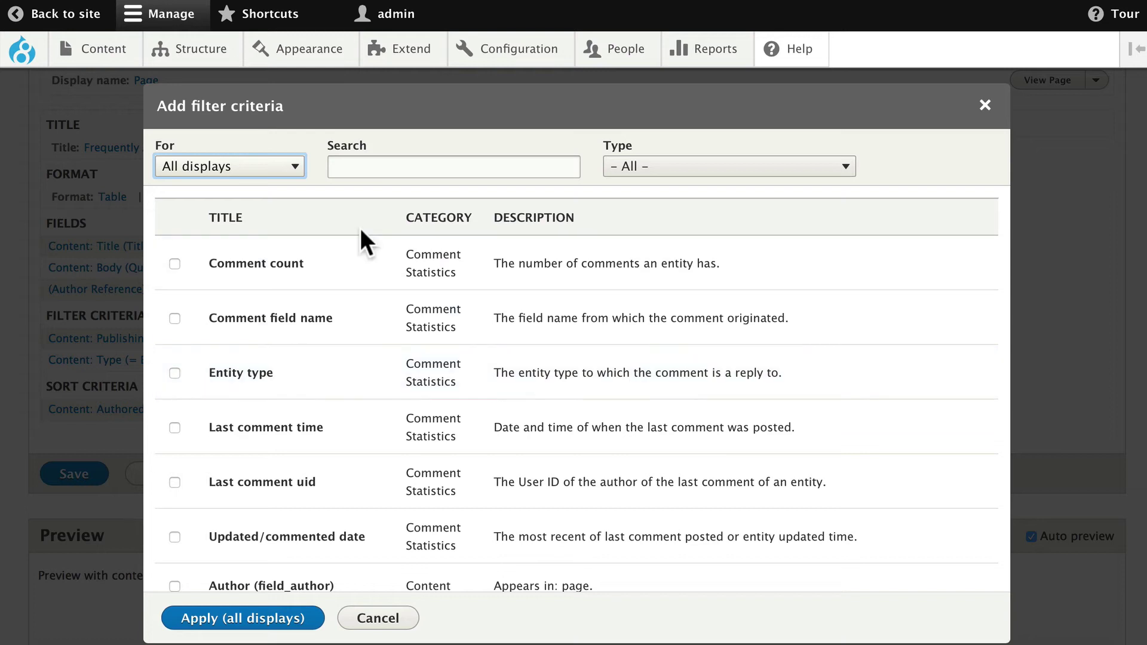
pyautogui.click(395, 170)
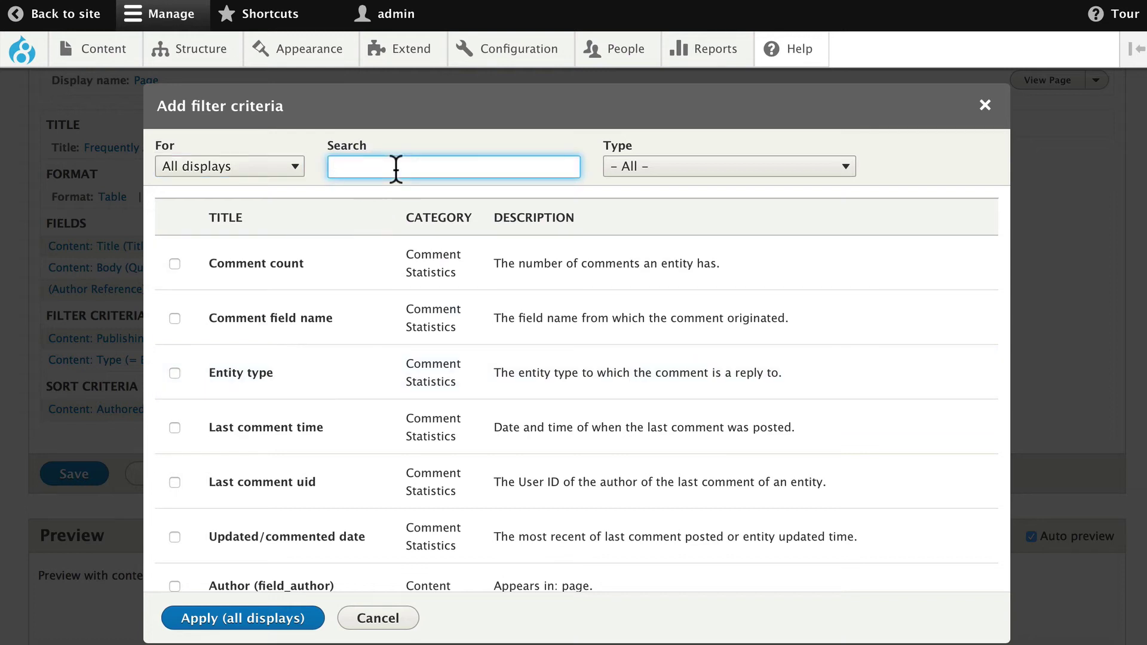
pyautogui.write('authr')
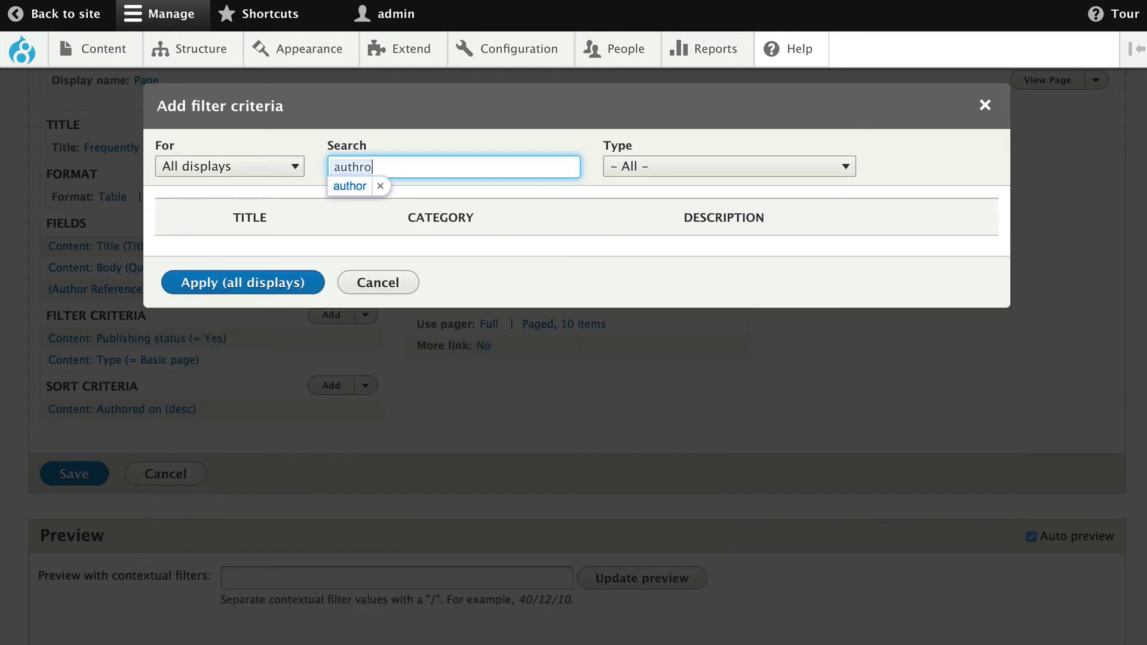
pyautogui.press('BackSpace')
pyautogui.write('or')
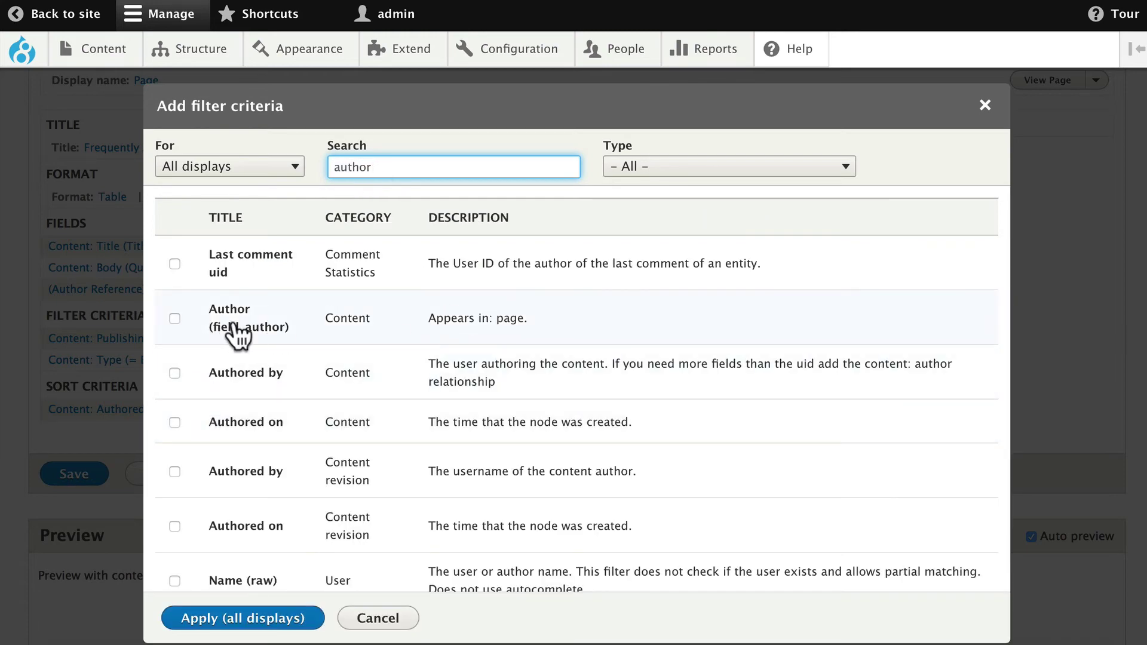
pyautogui.click(173, 317)
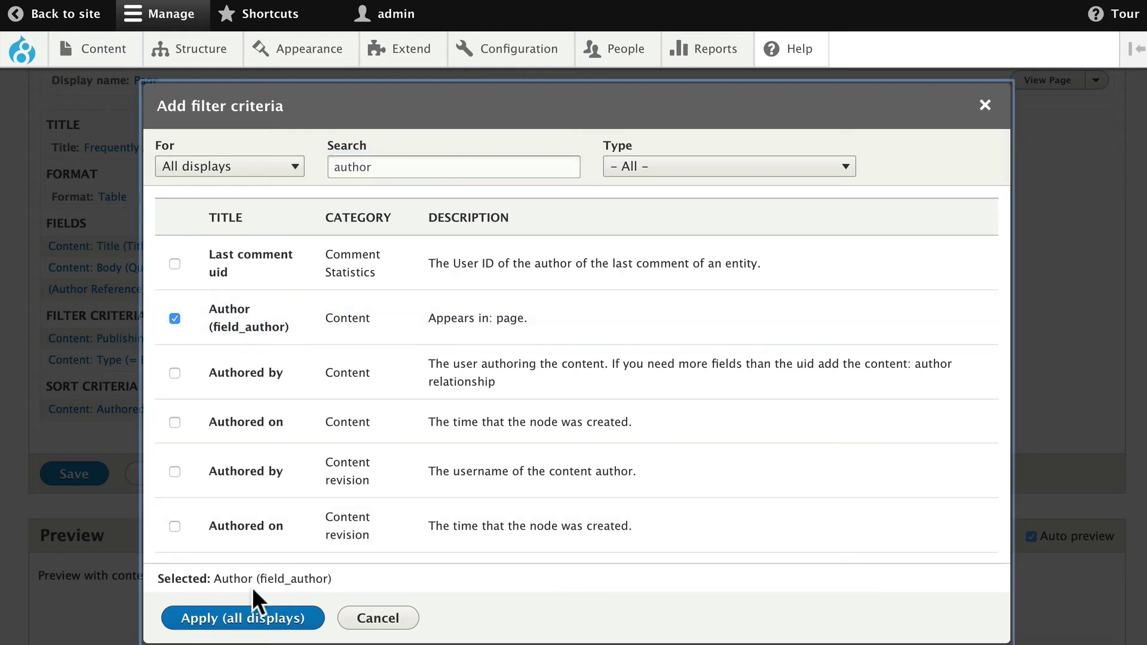
pyautogui.click(229, 618)
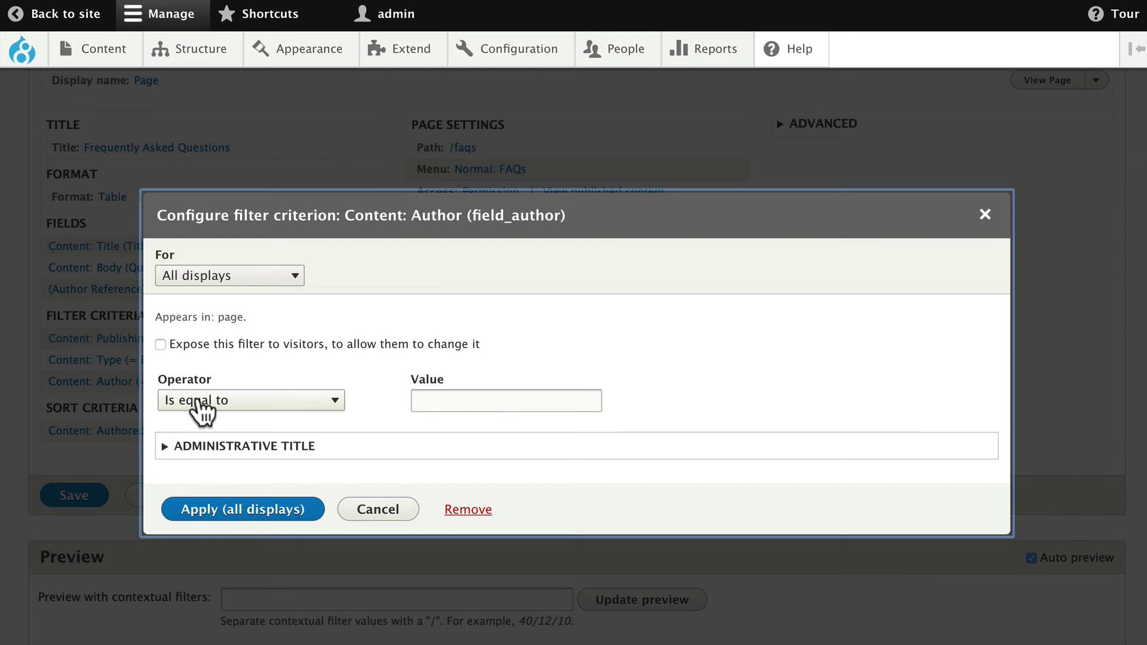
# - Set the Author filter's operator to Is not empty (NOT NULL), apply it to all displays, and check the view preview
pyautogui.click(202, 401)
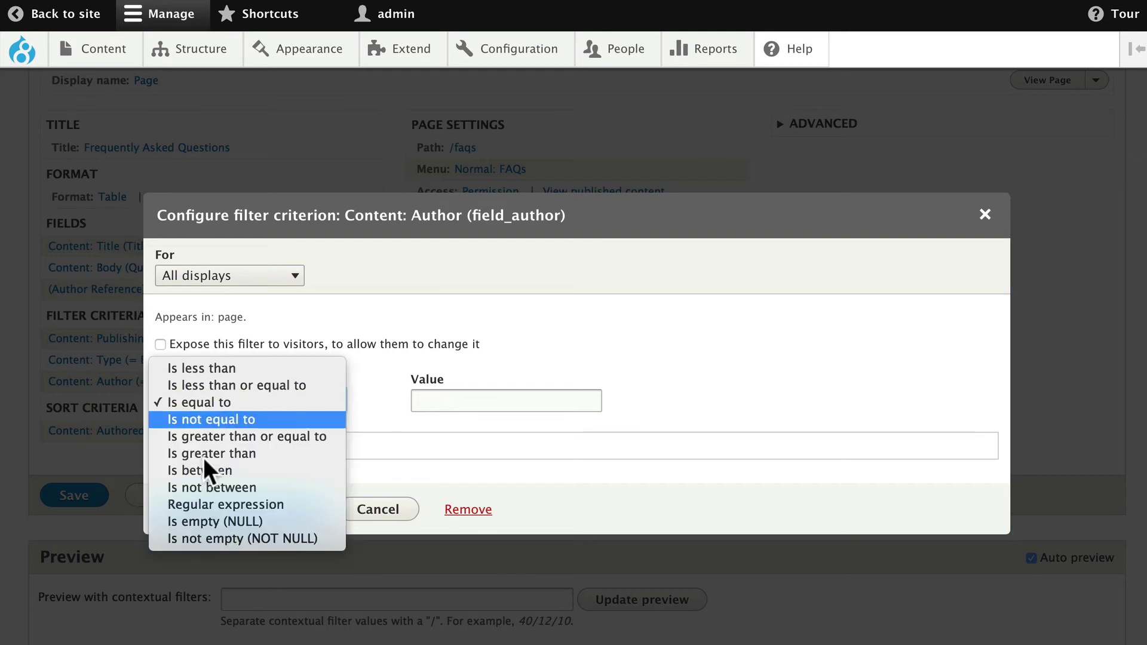
pyautogui.click(212, 535)
pyautogui.click(230, 513)
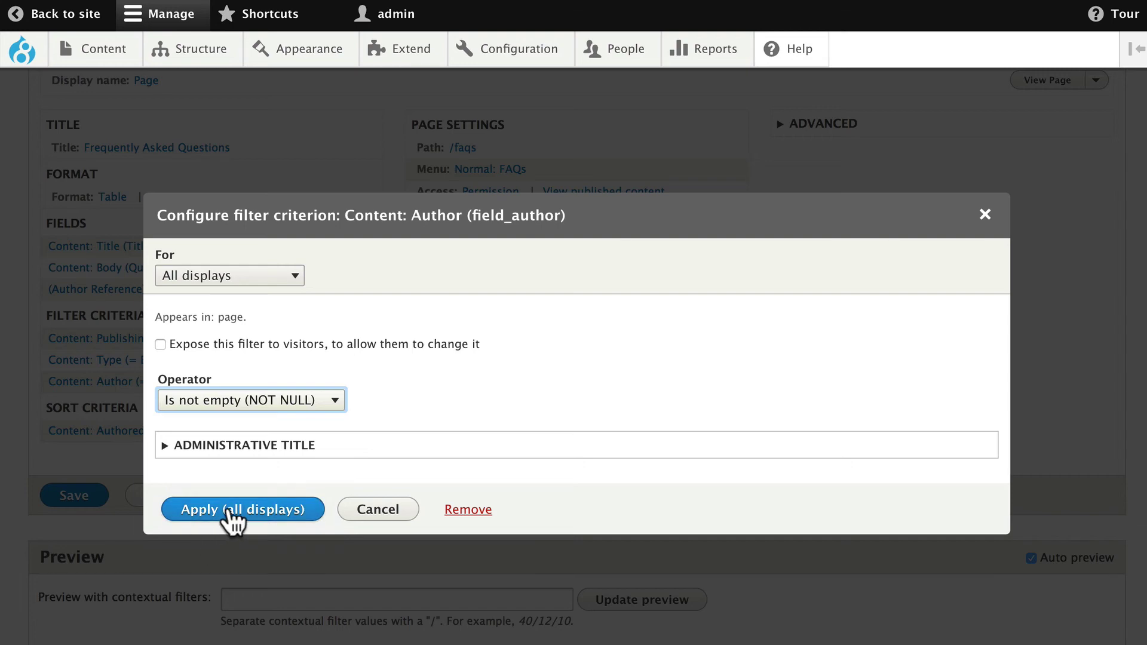
pyautogui.scroll(-7, 418, 445)
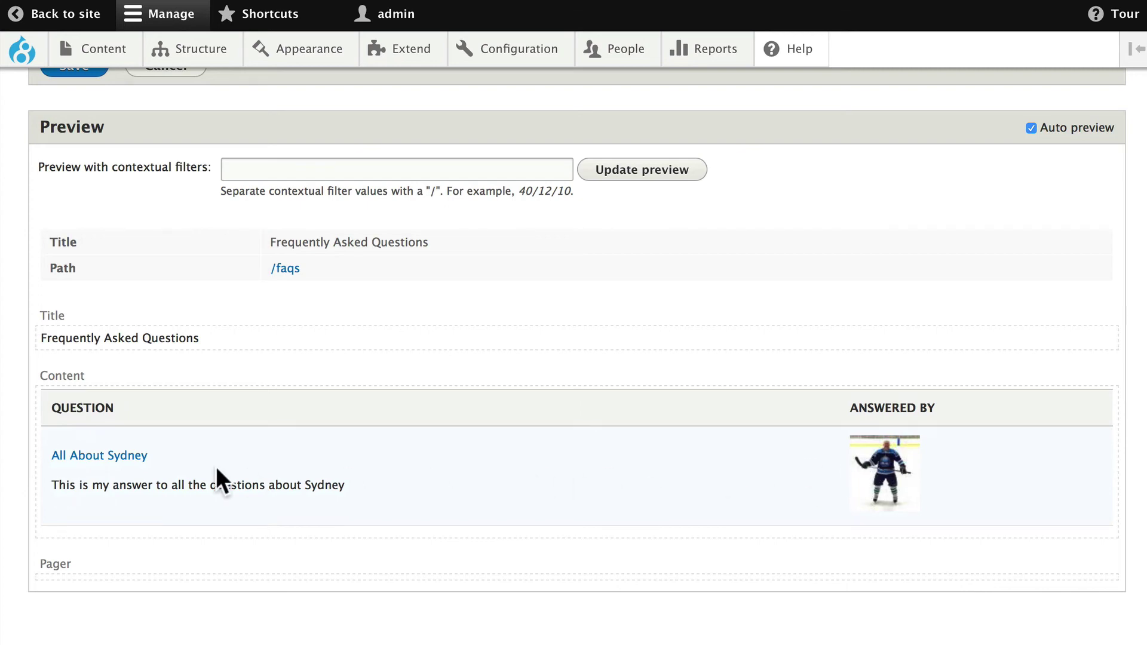
pyautogui.scroll(5, 216, 467)
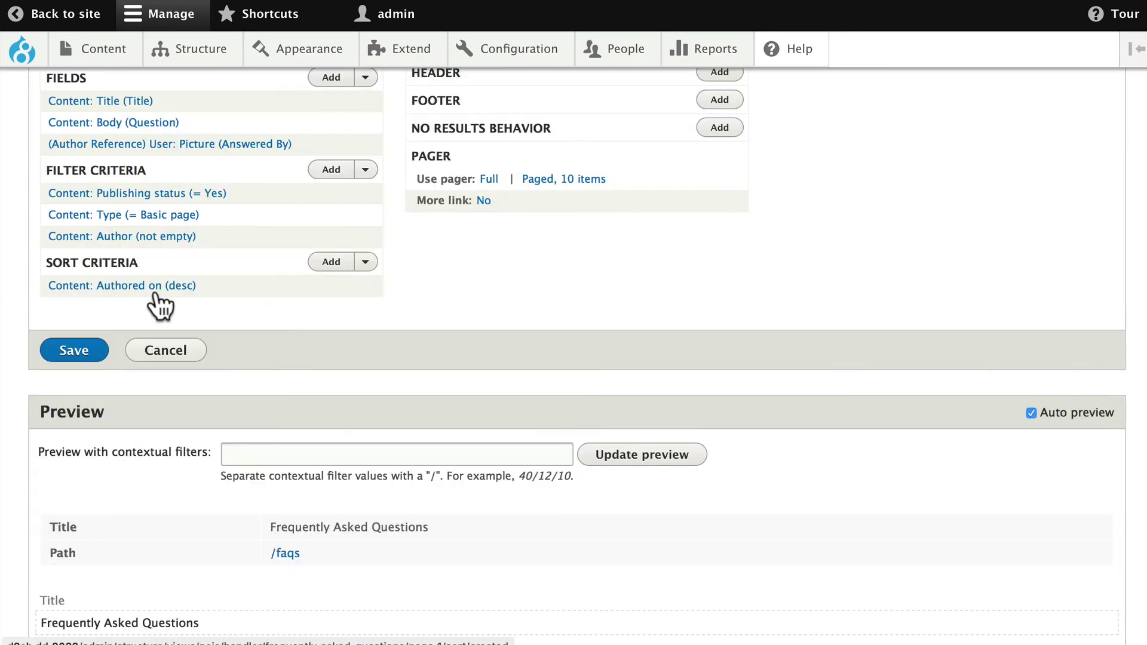
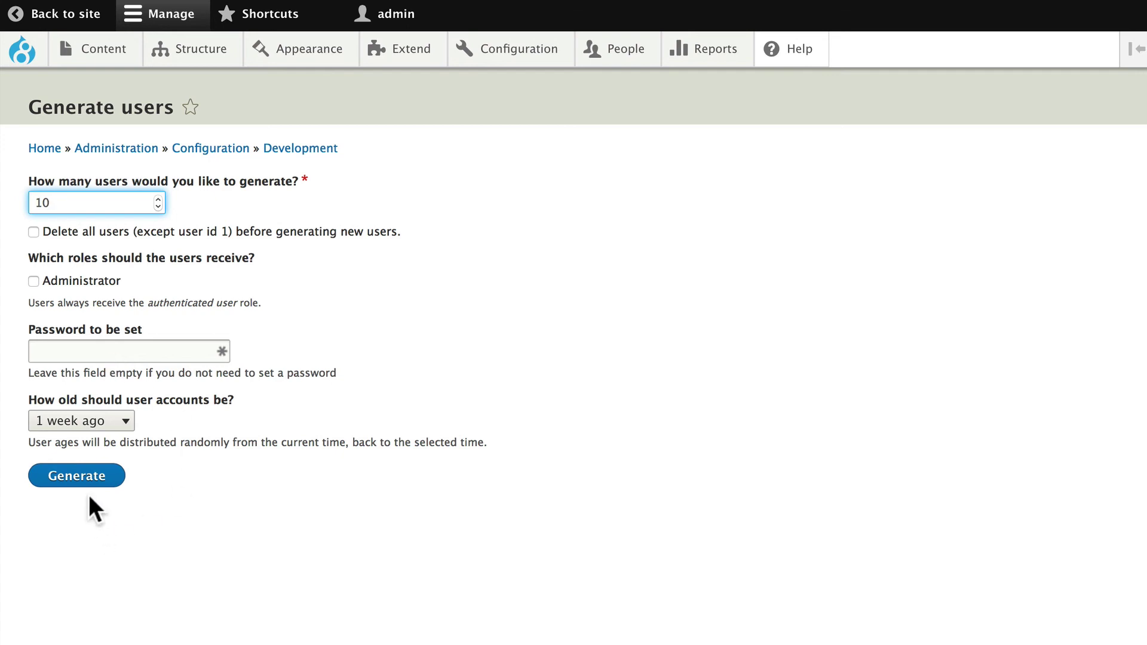
# - Generate 10 users and 50 Basic page nodes as sample content, lowering the maximum number of words in titles
pyautogui.click(61, 481)
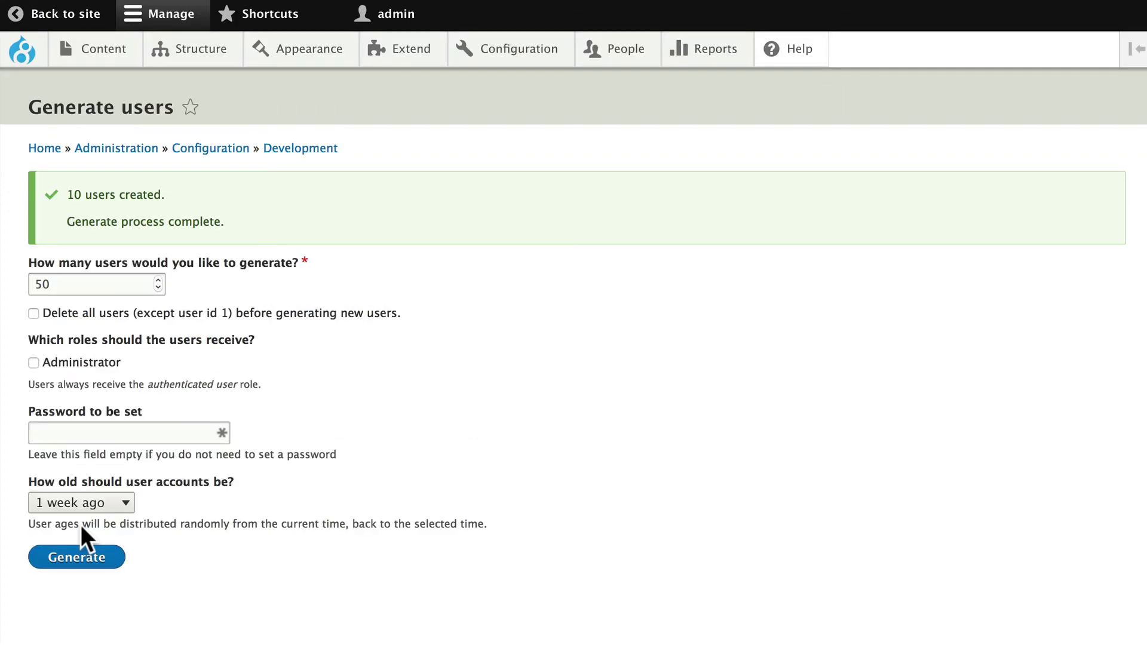
pyautogui.click(303, 150)
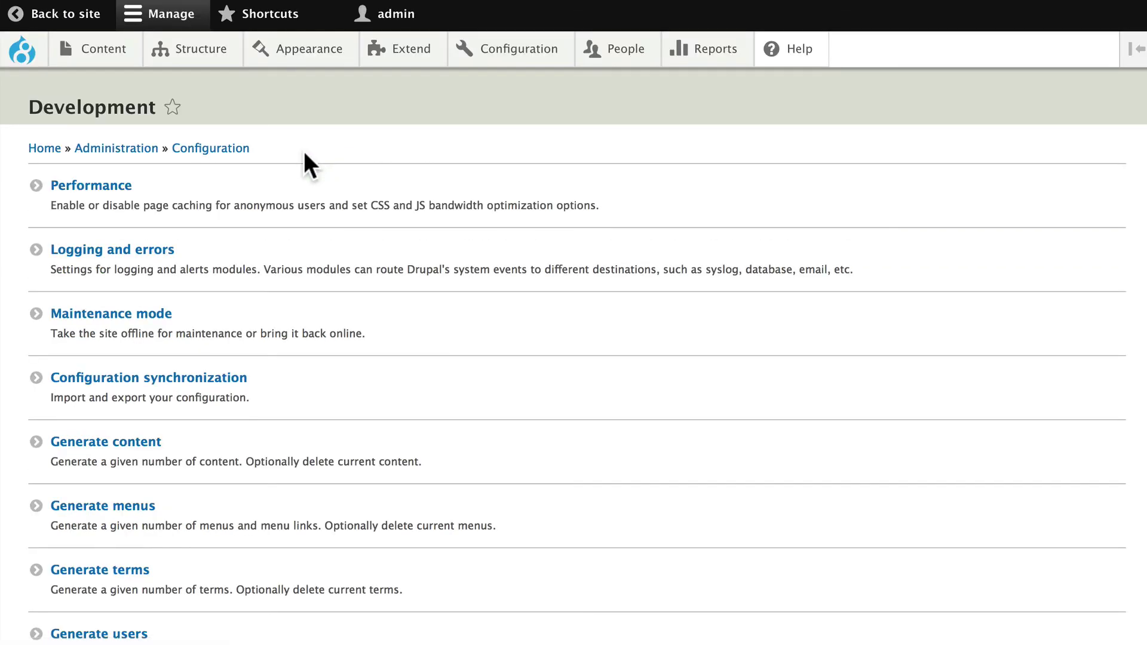
pyautogui.click(125, 442)
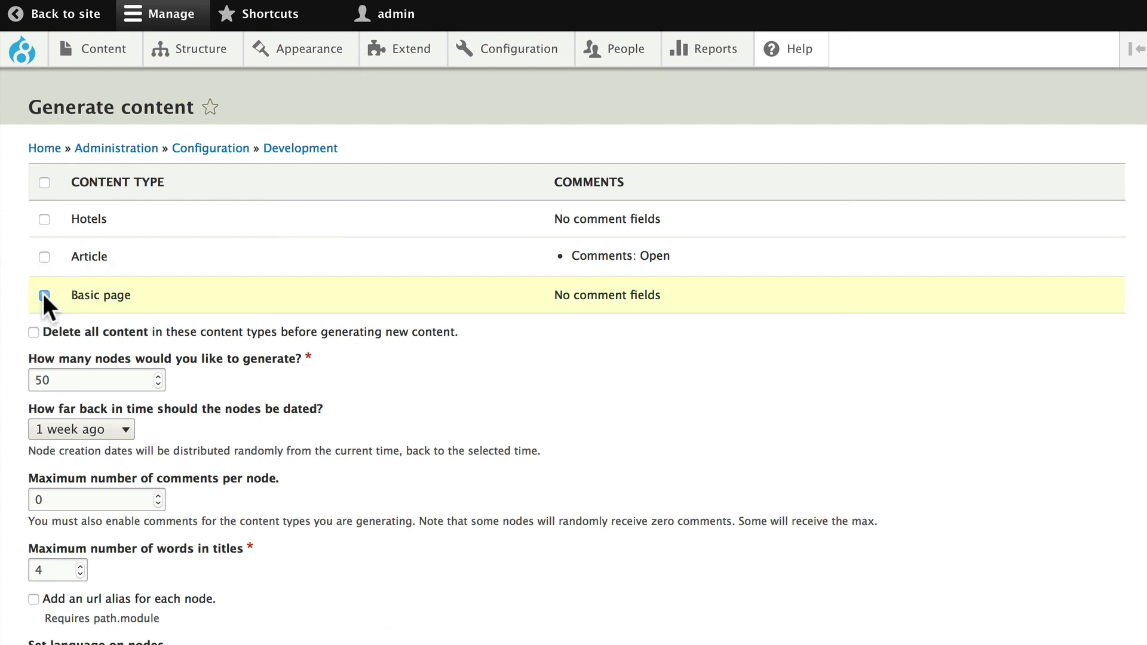
pyautogui.scroll(-3, 293, 406)
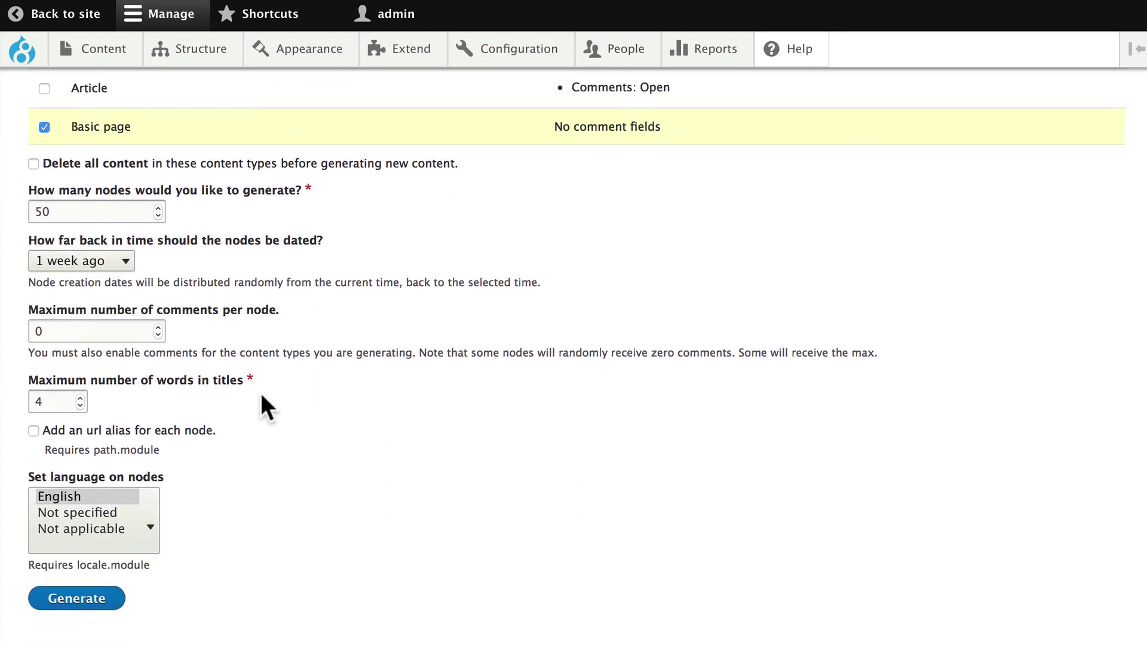
pyautogui.click(80, 406)
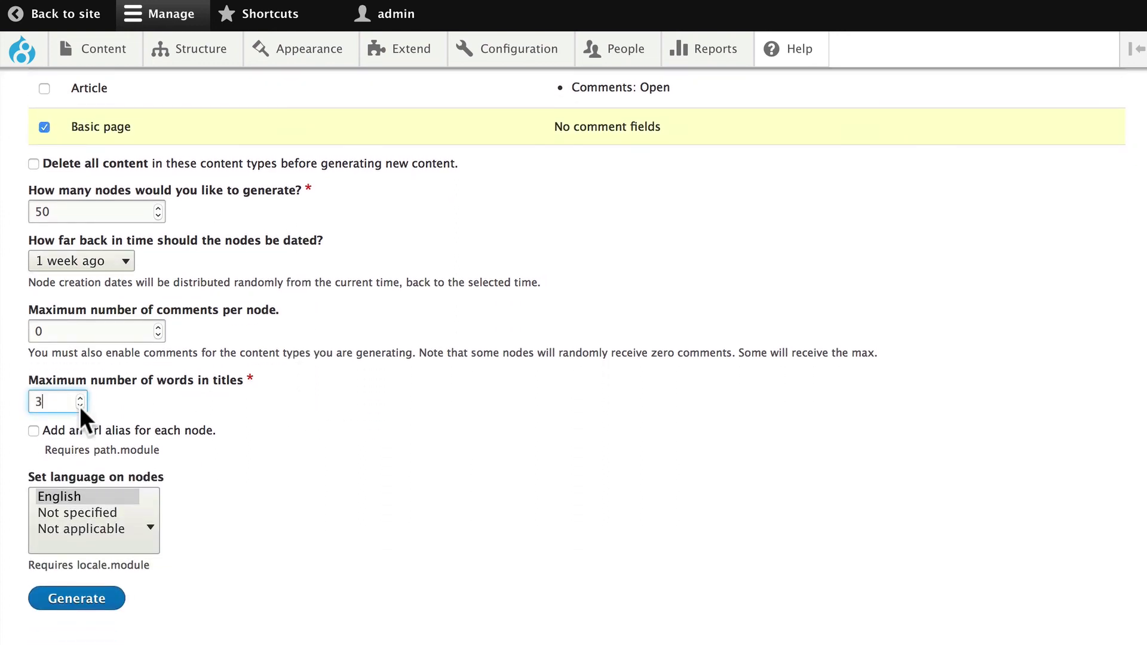
pyautogui.click(80, 406)
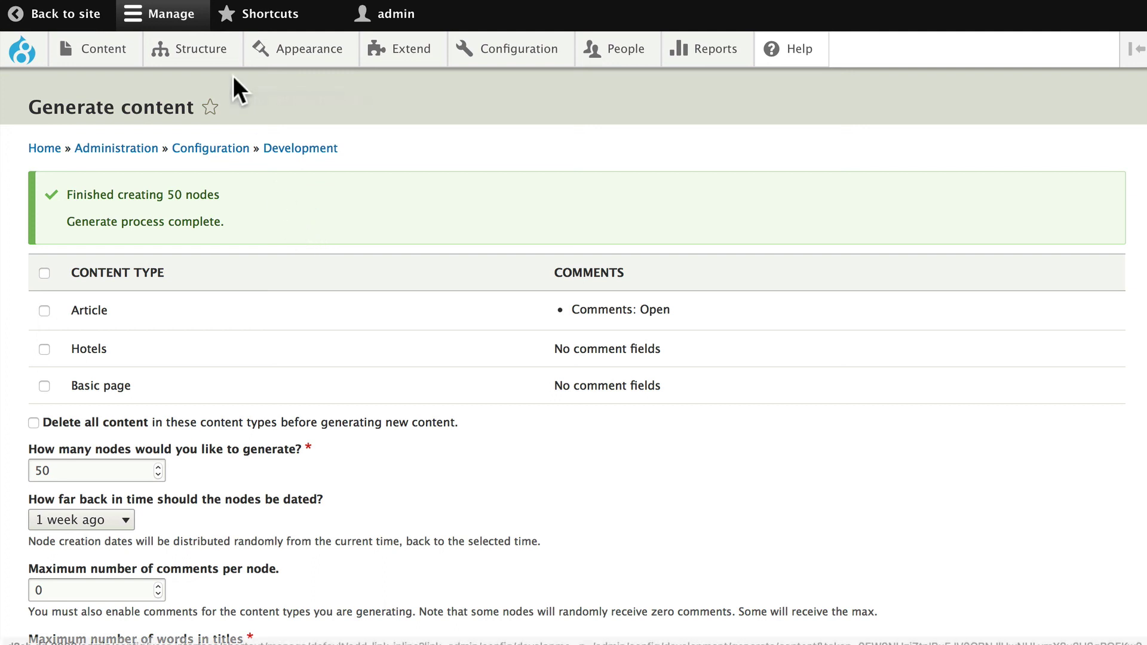
# - Open the site's FAQs page to examine the Frequently Asked Questions table with the generated content
pyautogui.click(24, 40)
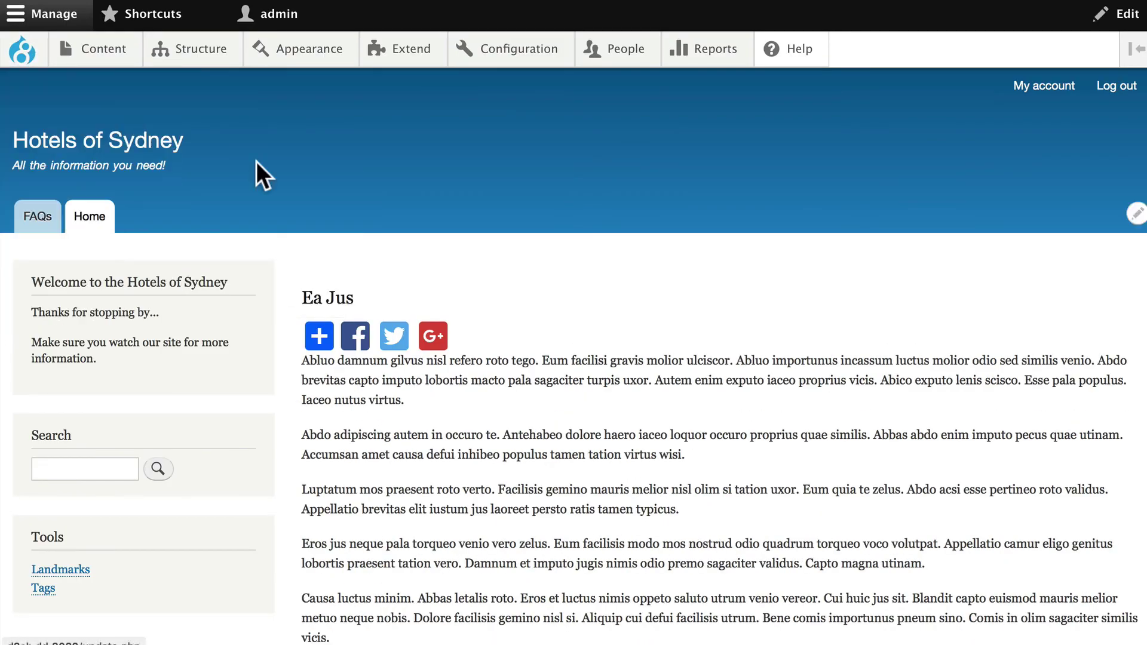
pyautogui.click(24, 207)
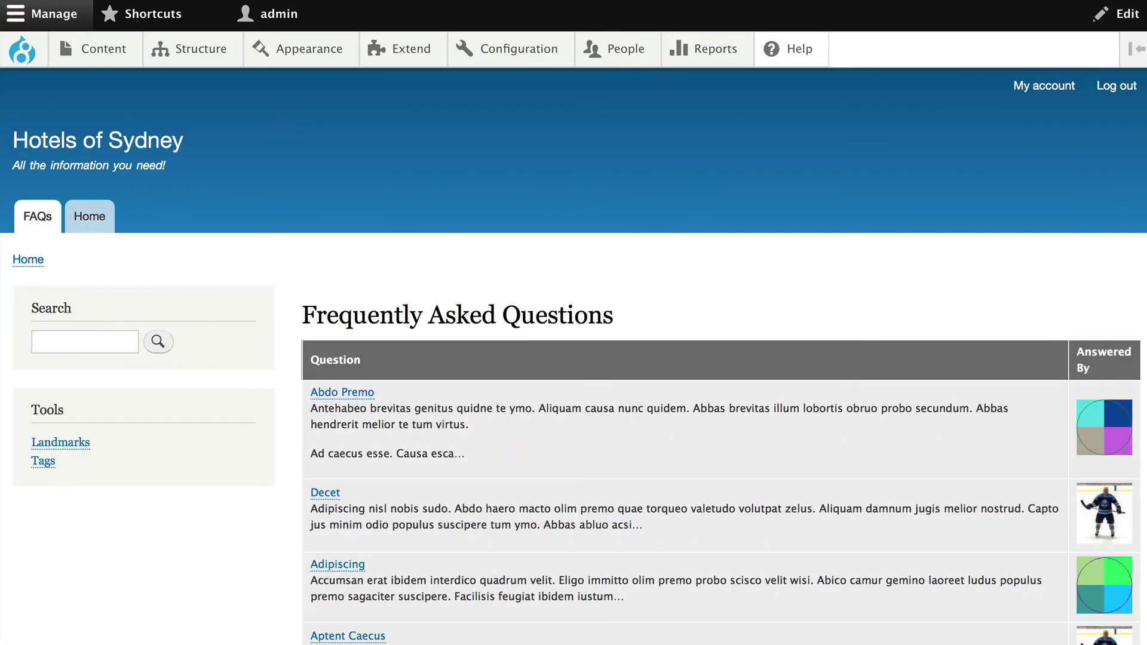